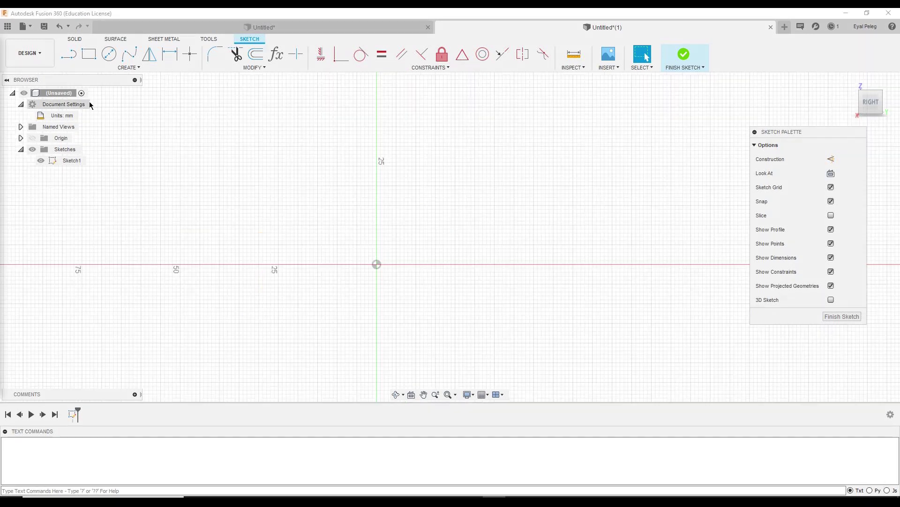
Step: Sketch a horizontal line about 15 mm long, above and to the side of the origin
click(69, 59)
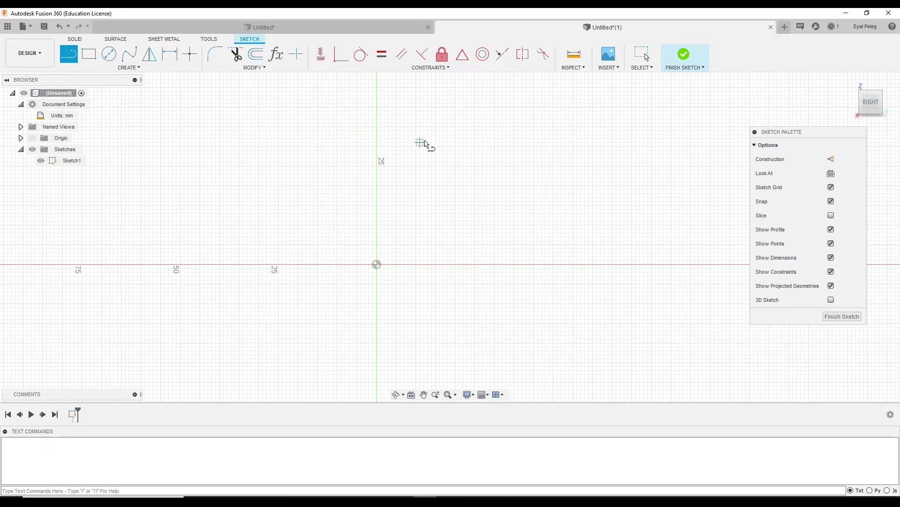
click(436, 147)
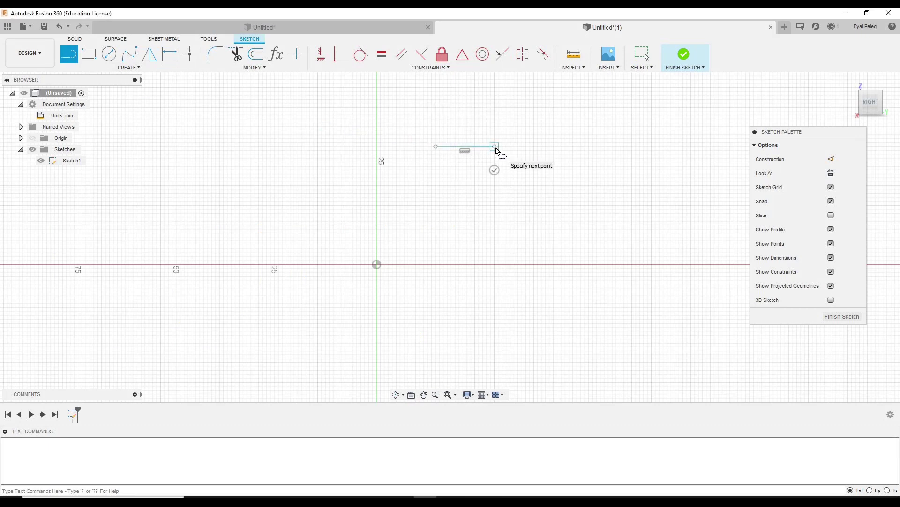
click(495, 146)
key(Escape)
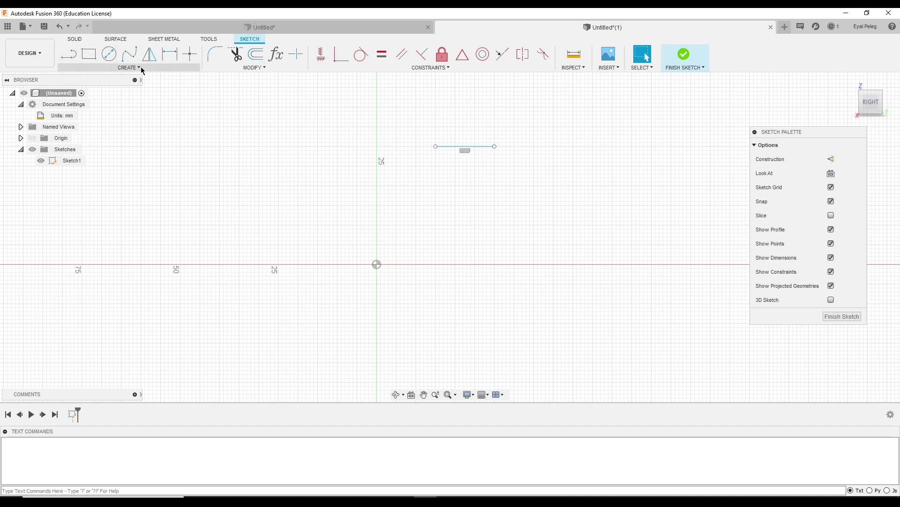
Step: Dimension the horizontal line's length, trying the mixed fraction 4 1/8 as its value
click(170, 55)
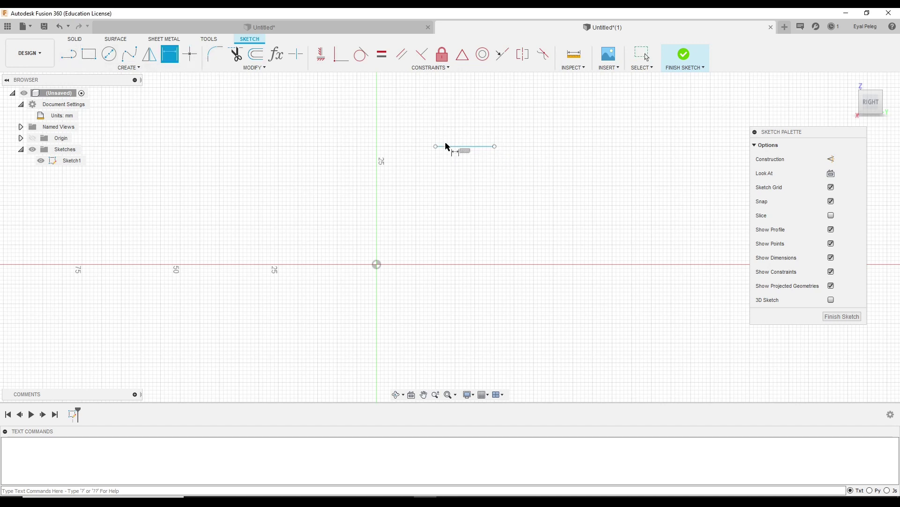
click(468, 147)
click(468, 111)
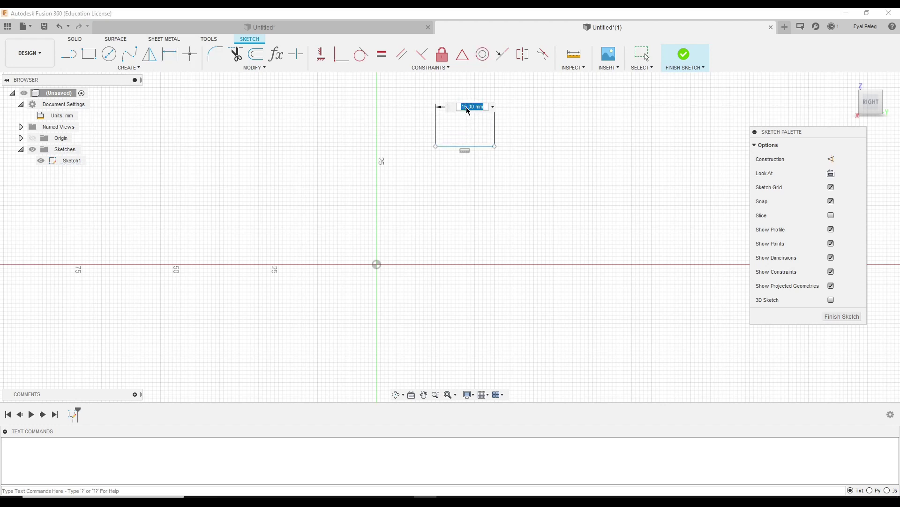
text(4 1/8)
key(BackSpace)
key(BackSpace)
text(56)
key(BackSpace)
key(BackSpace)
key(BackSpace)
key(BackSpace)
key(BackSpace)
key(BackSpace)
Step: Try to set the line's length with the mixed-unit expression 4+(1/8)"
text(1)
text(/)
text(3)
key(BackSpace)
text(6)
click(471, 107)
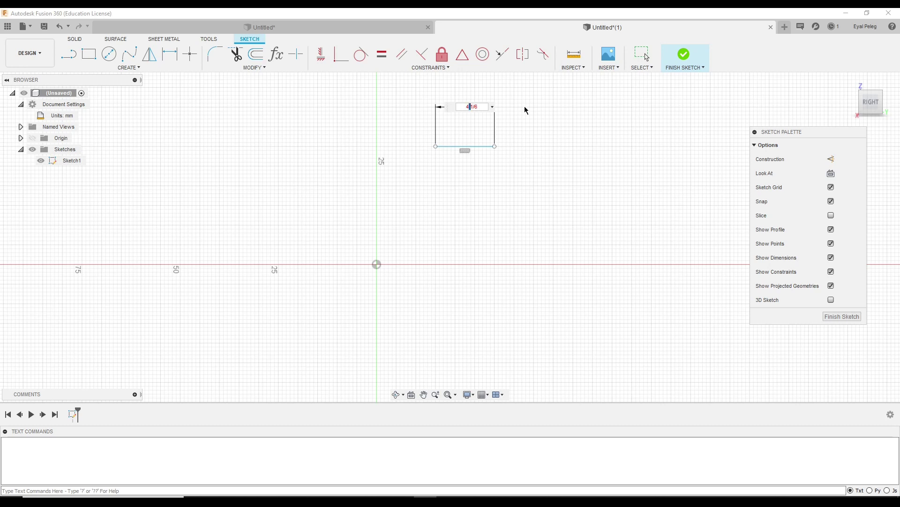
text(+)
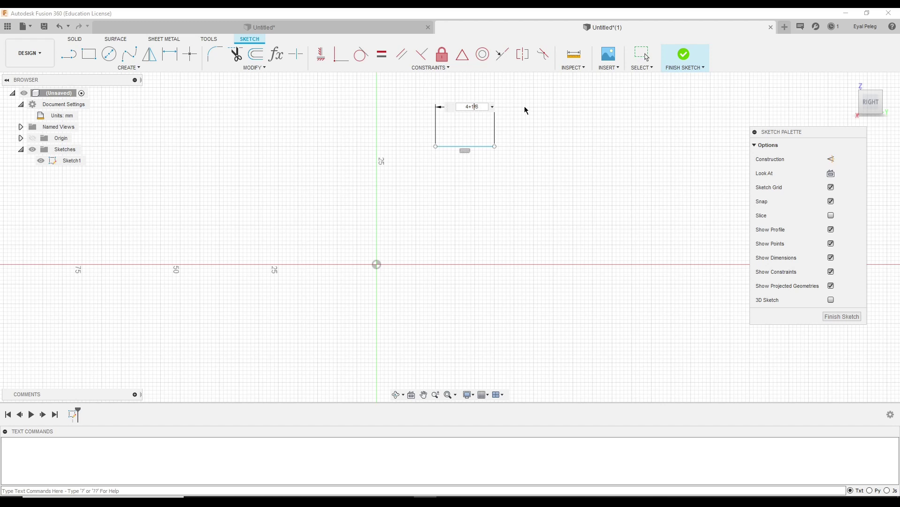
text(()
key(BackSpace)
text(8)")
scroll(527, 110, down, 1)
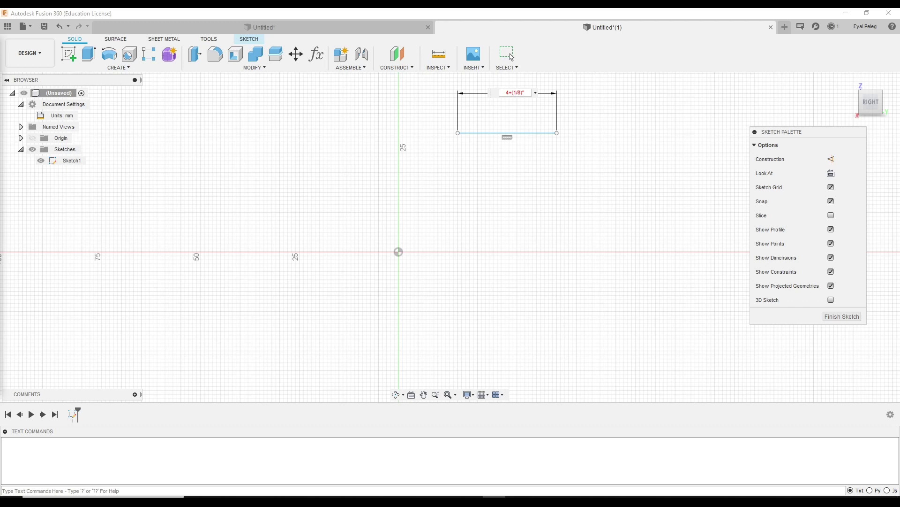
Step: Examine the units offered for a new user parameter, especially the length units, without adding a parameter
click(252, 68)
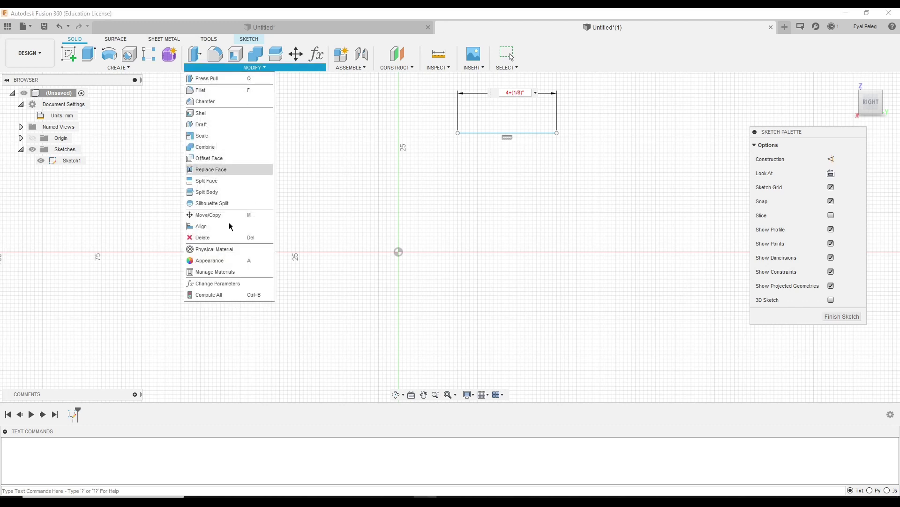
click(221, 283)
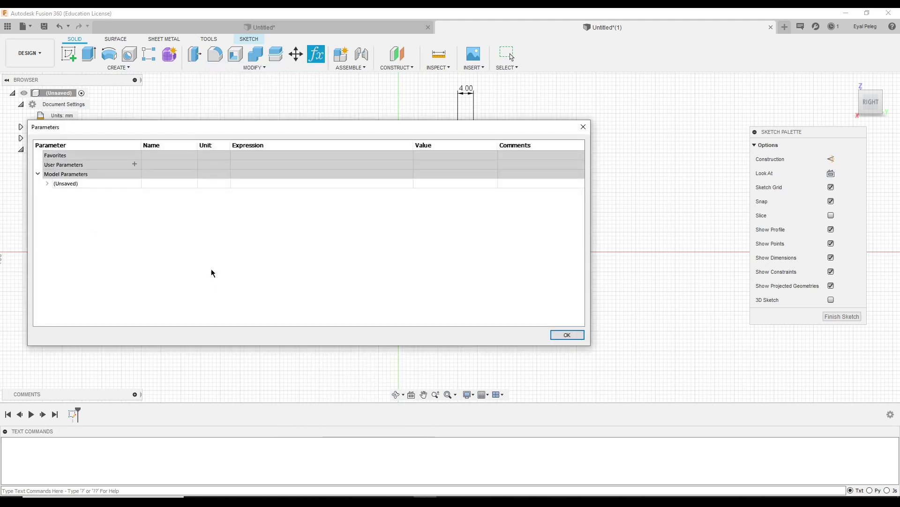
click(135, 163)
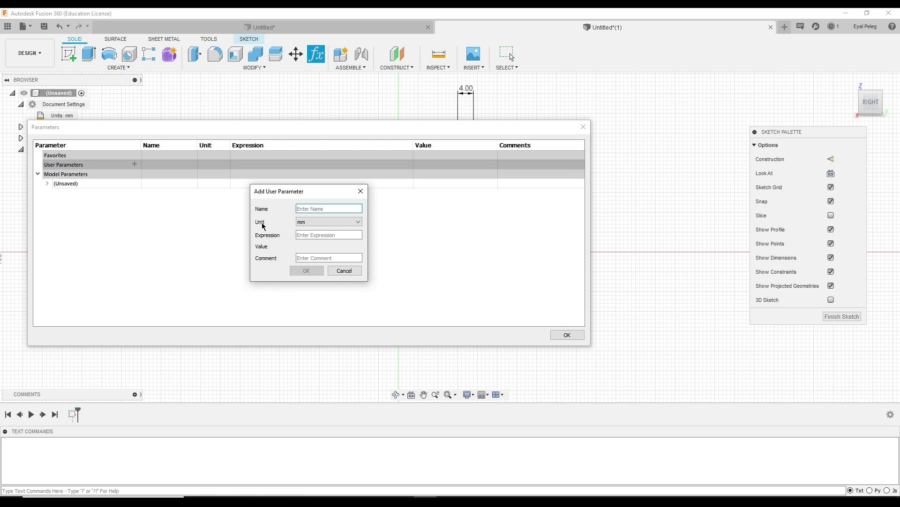
click(336, 222)
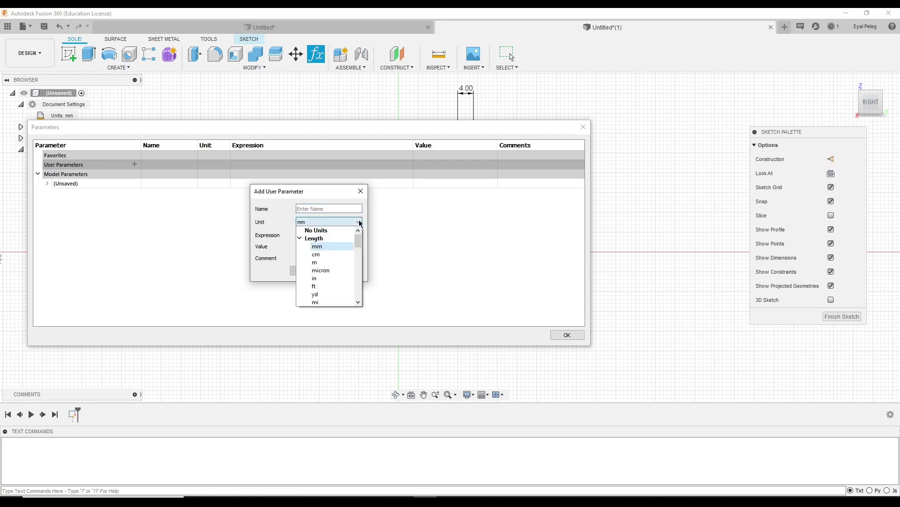
click(315, 240)
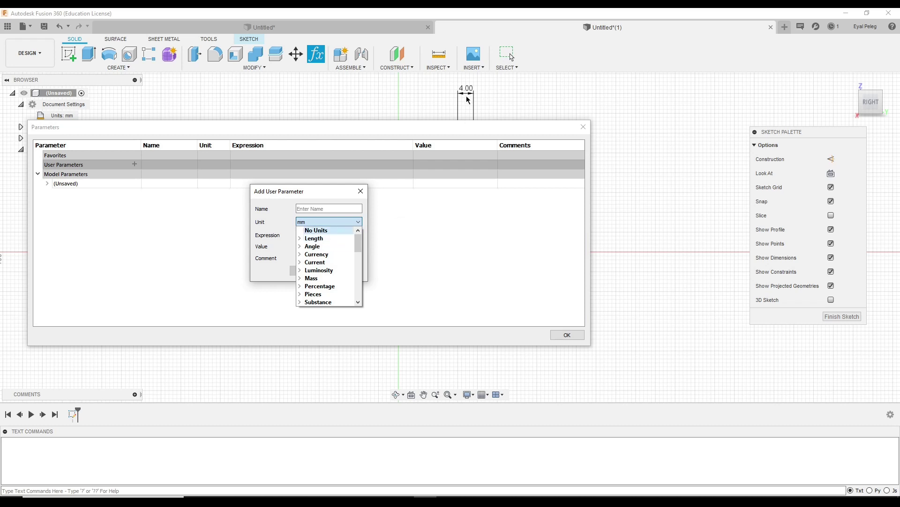
click(301, 239)
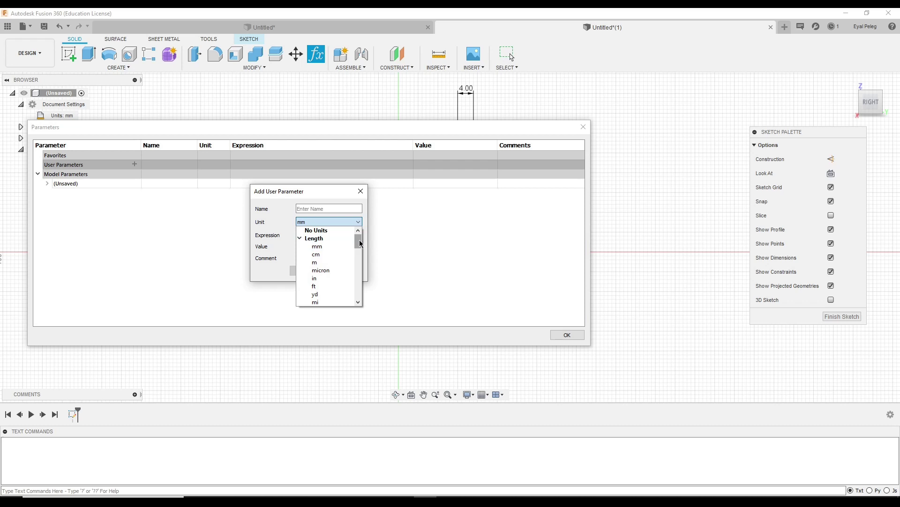
scroll(361, 242, down, 2)
scroll(360, 241, up, 2)
scroll(359, 242, down, 1)
scroll(358, 244, up, 1)
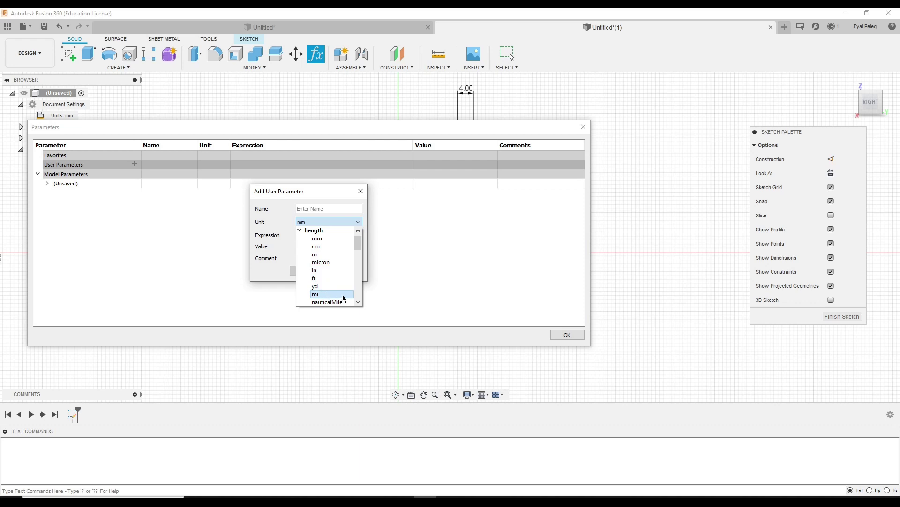
scroll(360, 253, down, 1)
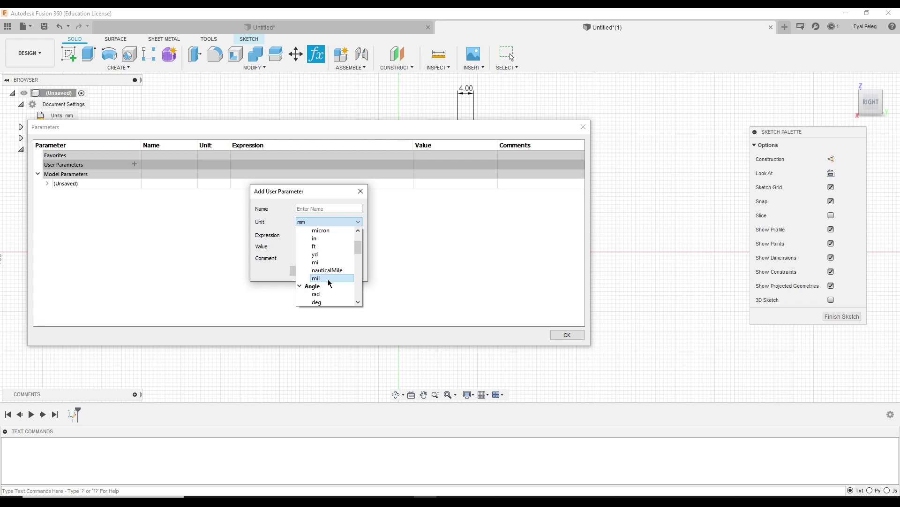
click(362, 193)
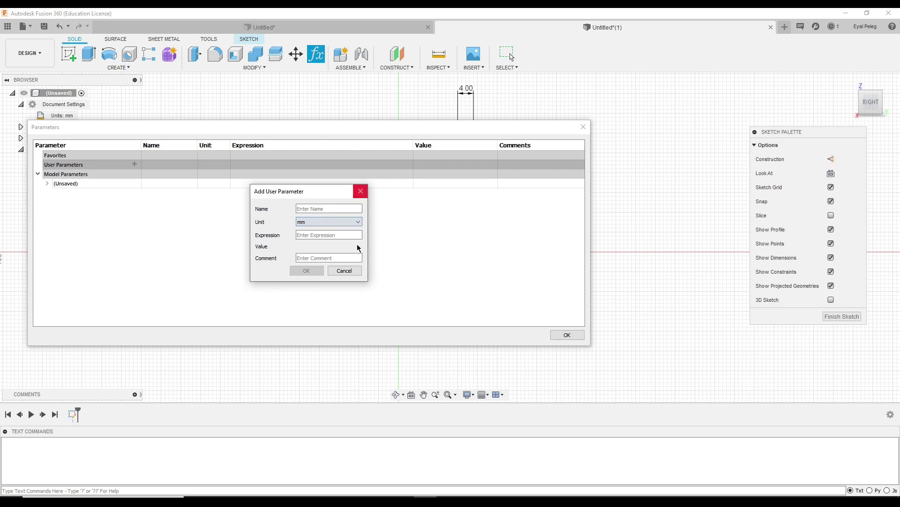
click(348, 271)
click(584, 127)
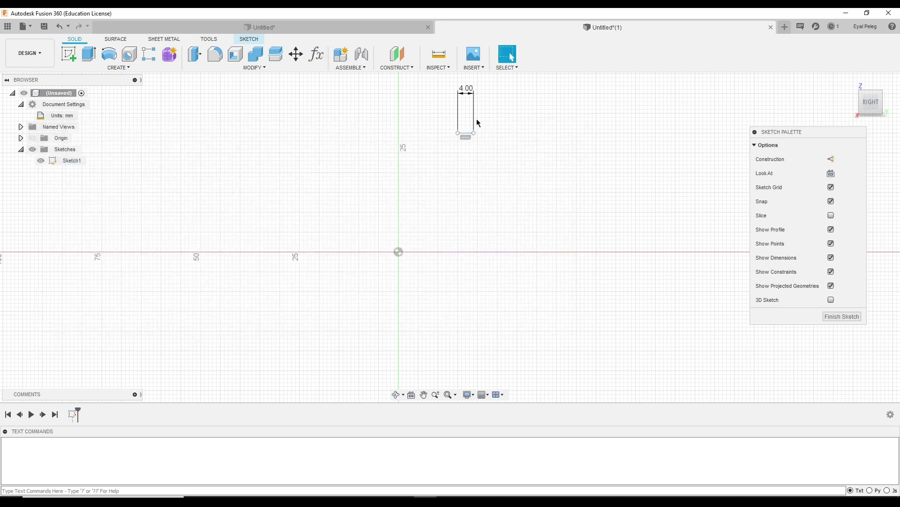
Step: Set the line's length dimension to the mixed-unit expression 4 + 1"/6
double_click(464, 91)
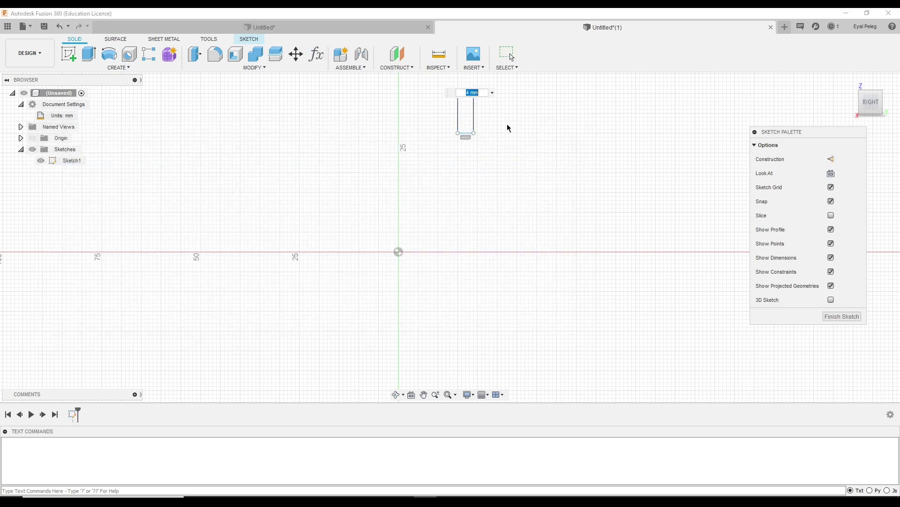
text(4+(1/6")
text())
key(Delete)
text(')
key(BackSpace)
scroll(545, 140, down, 1)
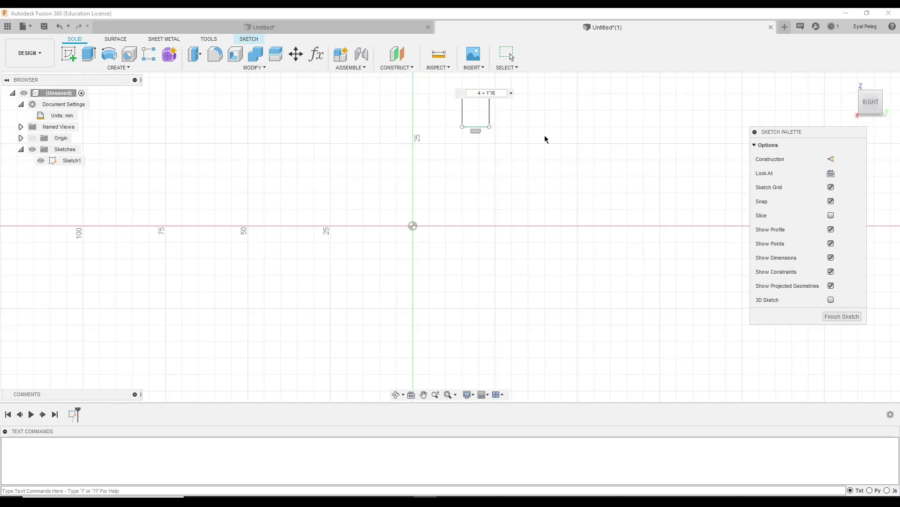
key(Left)
key(Left)
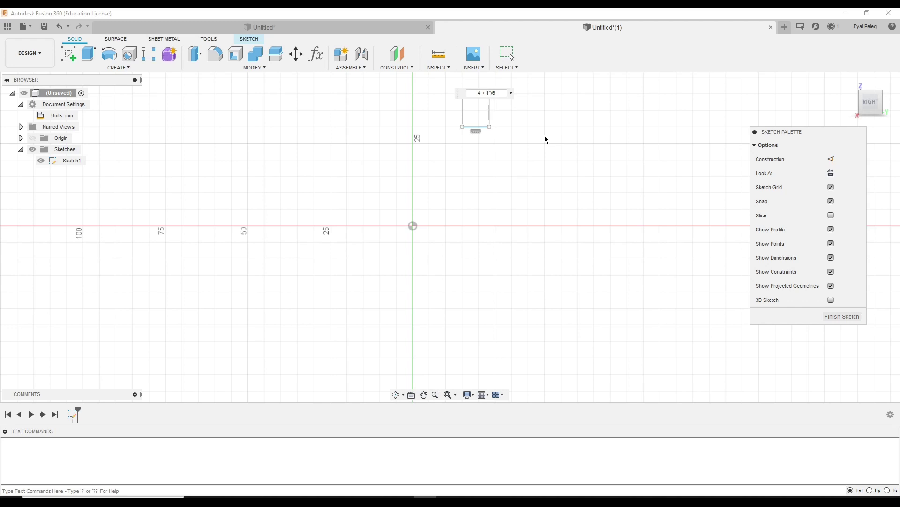
key(Return)
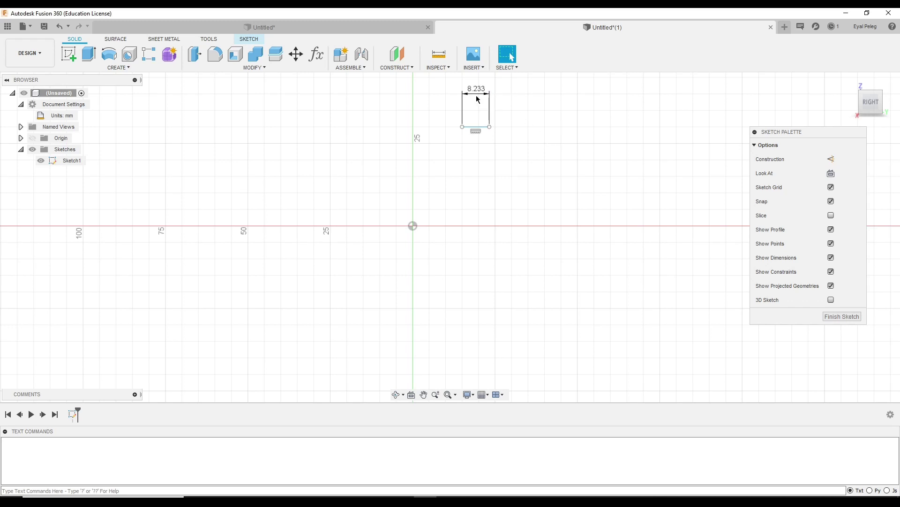
Step: Try other inch notations in the line's length expression, such as 4 + 1 / 6" and a squared inch term
double_click(479, 96)
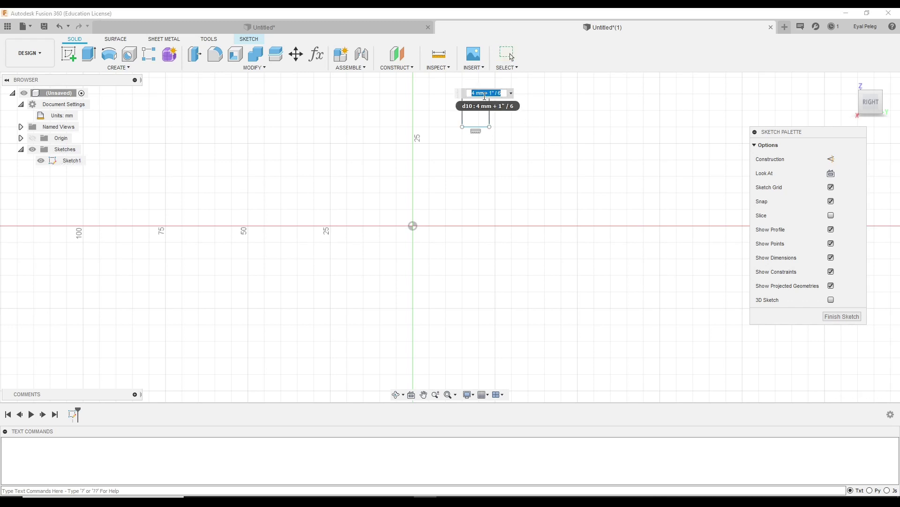
click(487, 94)
key(BackSpace)
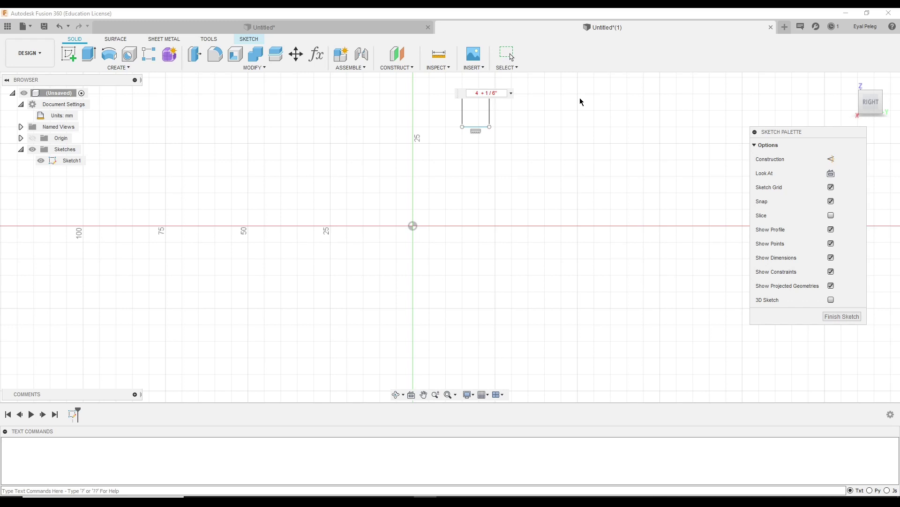
text(0)
text(")
text(")
text(^2)
text())
Step: Add a user parameter named ratio with No Units and the expression 1m / 1"
click(317, 54)
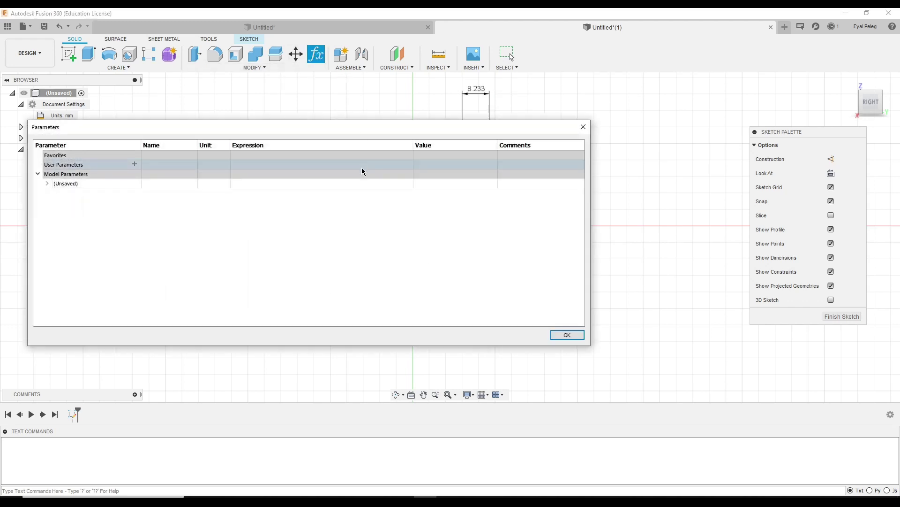
click(134, 163)
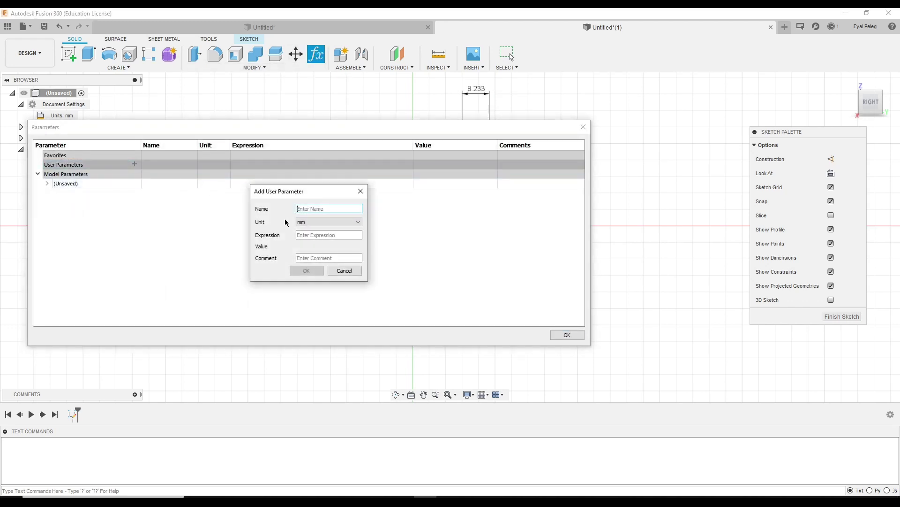
click(361, 222)
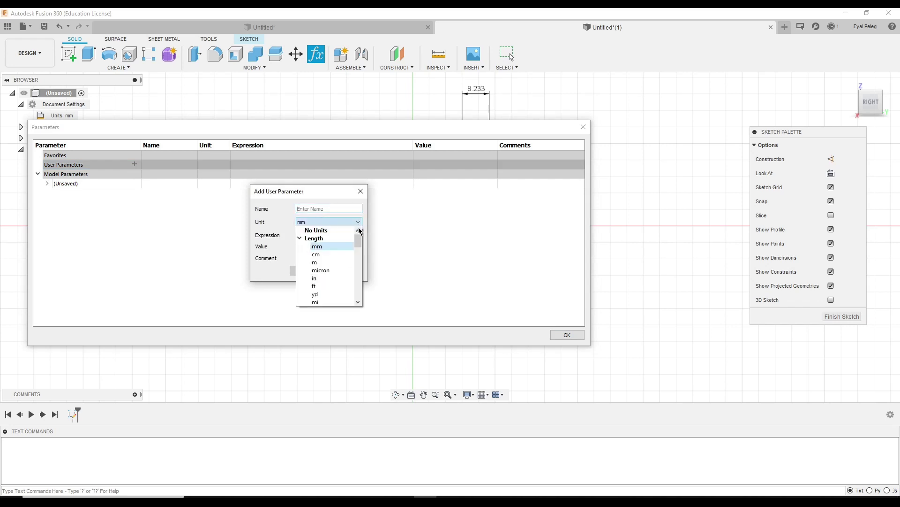
click(319, 231)
click(305, 208)
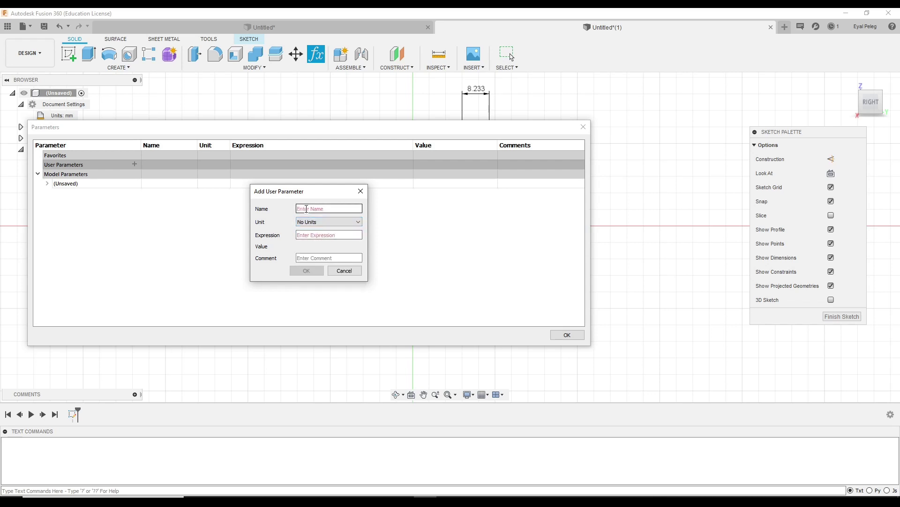
text(ratio)
click(314, 237)
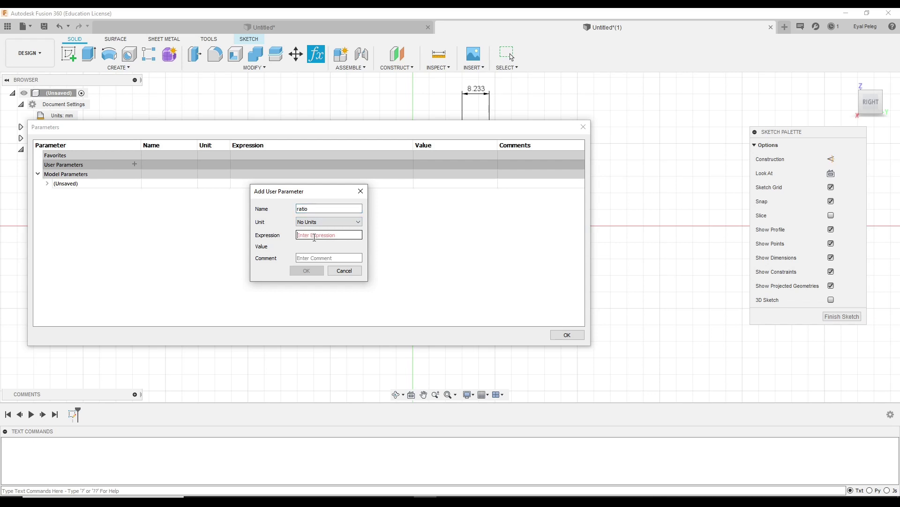
text(1m / 1")
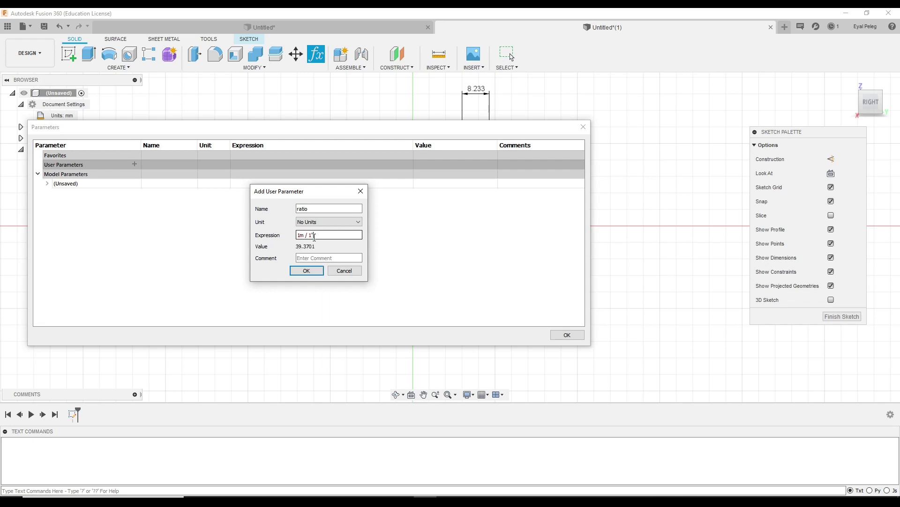
click(306, 270)
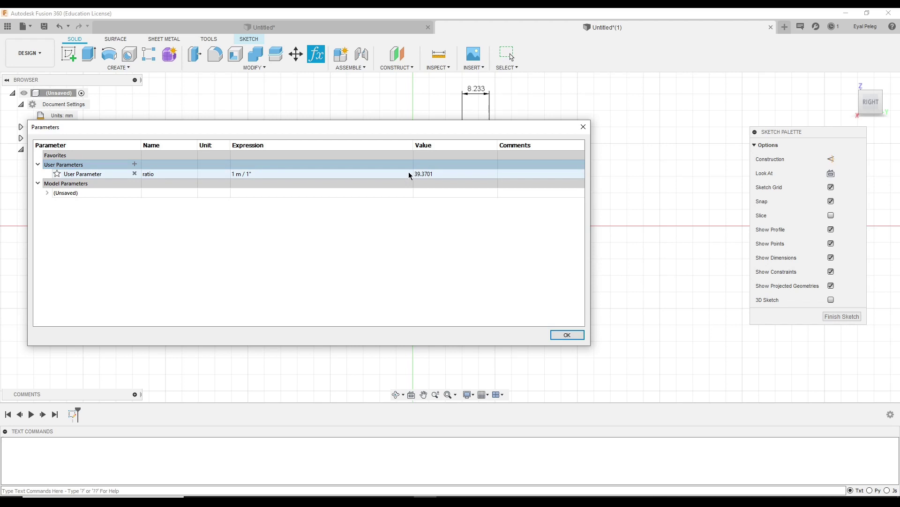
Step: Add a user parameter named w with the unit m and the expression 0.5
click(135, 164)
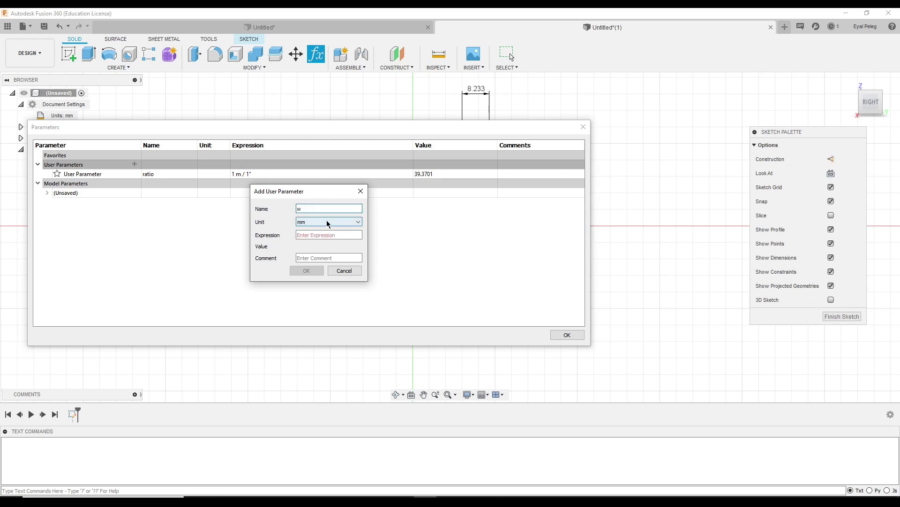
click(311, 235)
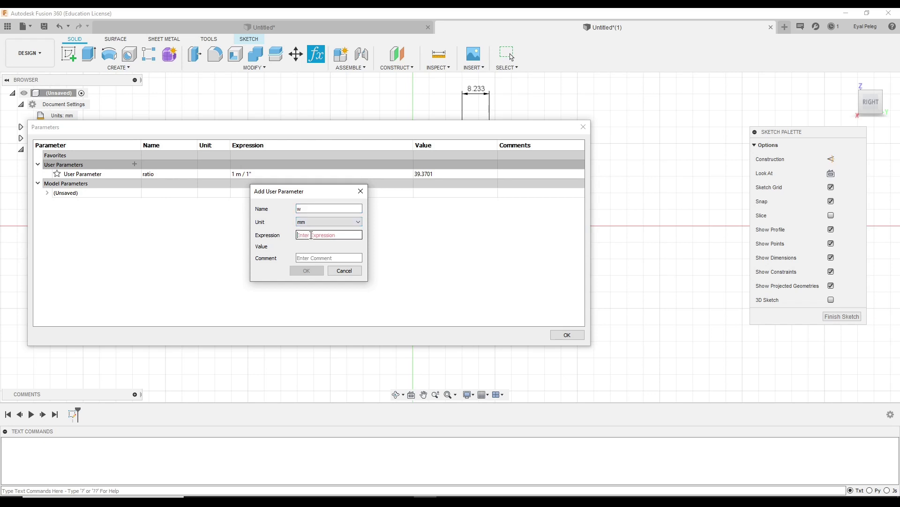
click(327, 221)
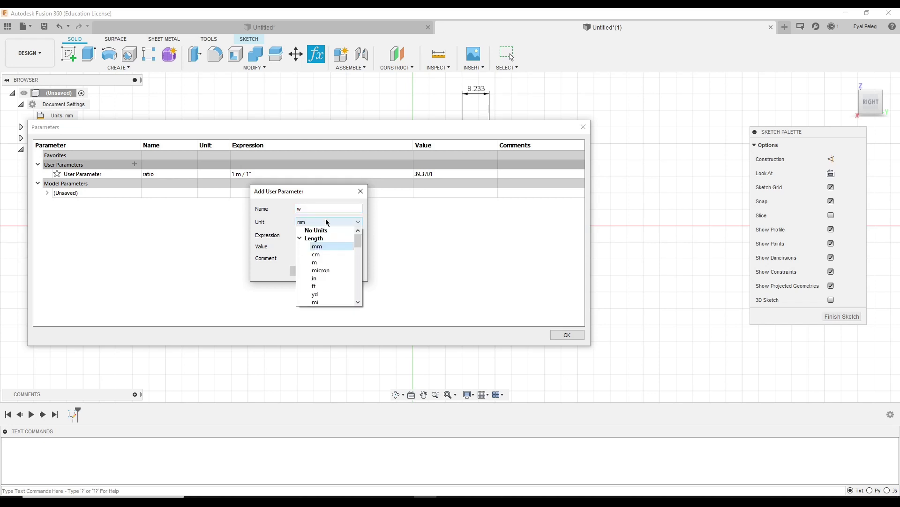
click(320, 263)
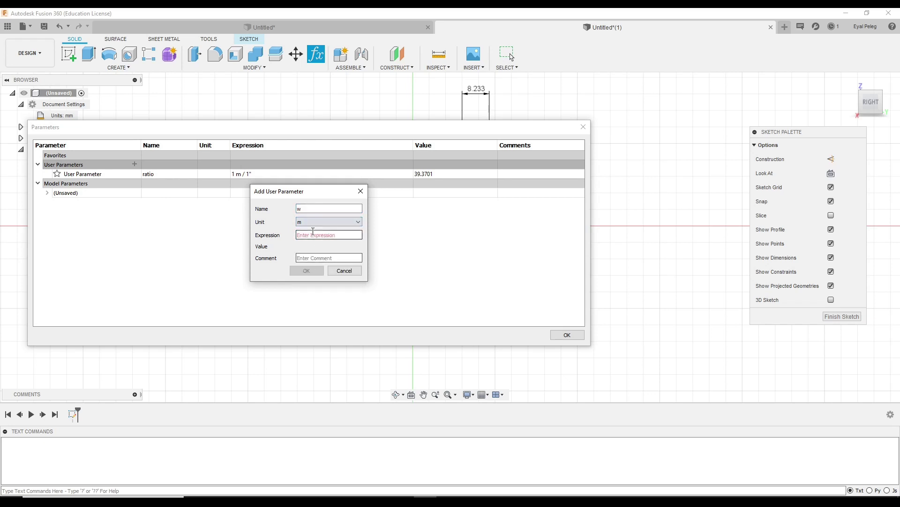
click(313, 233)
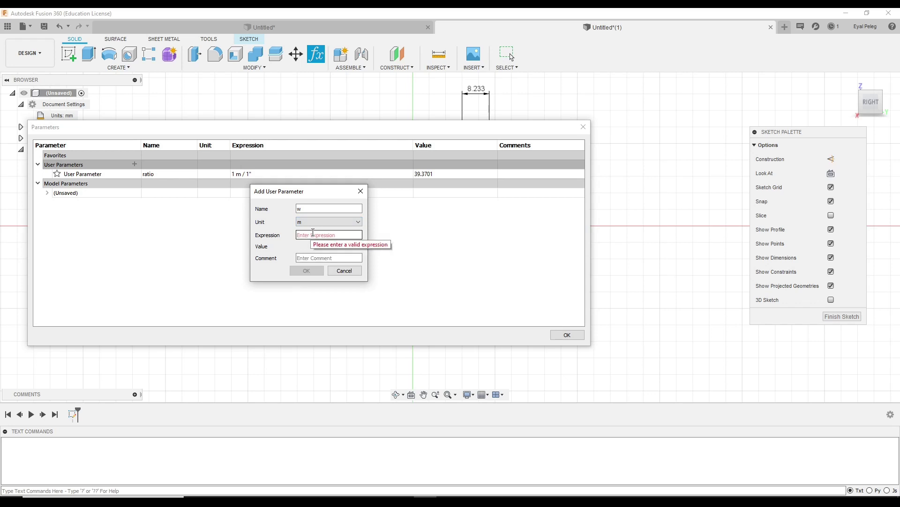
text(0.5)
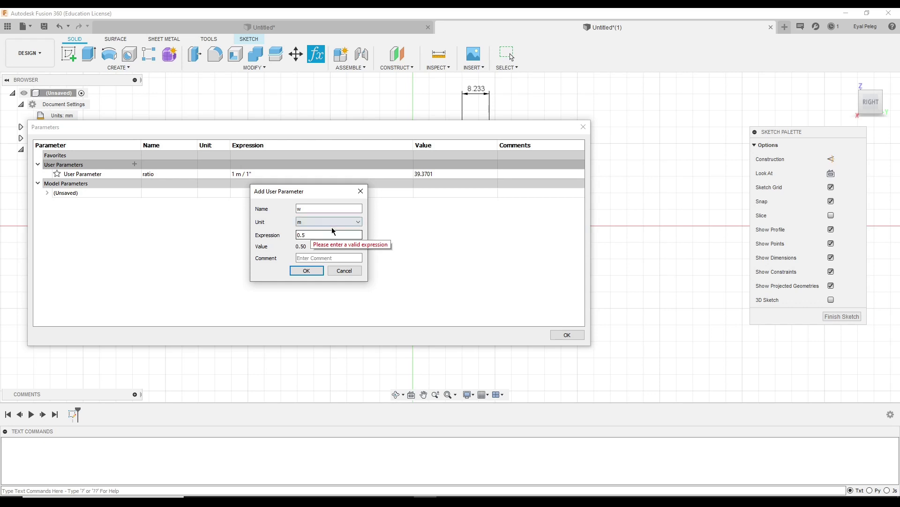
click(313, 271)
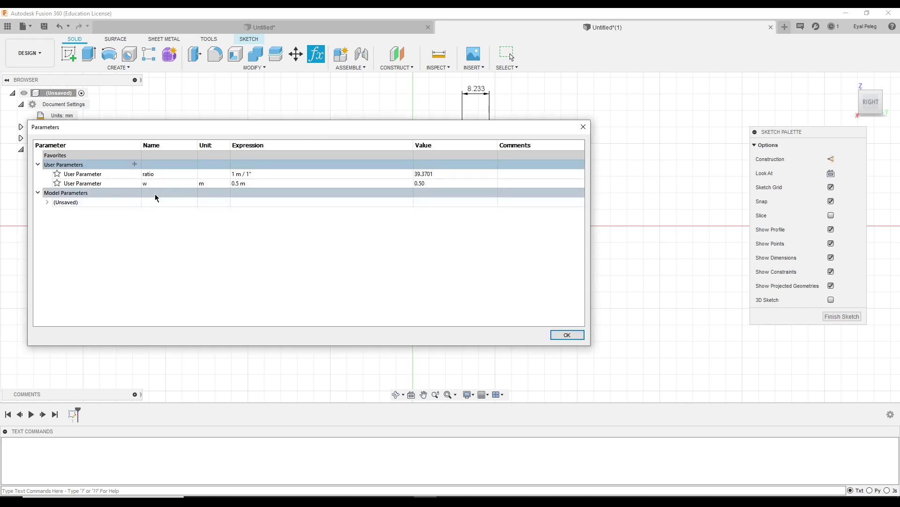
Step: Add a user parameter named h with the unit cm and the expression 40
click(135, 163)
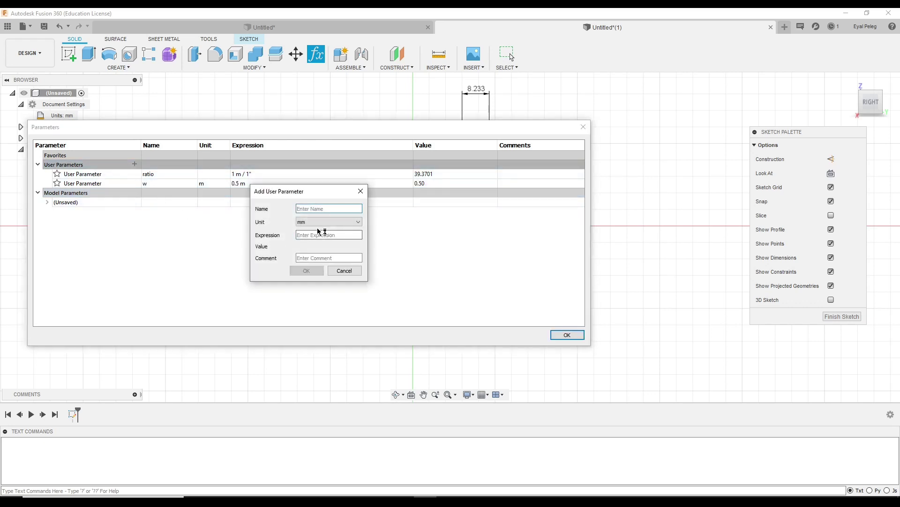
text(h)
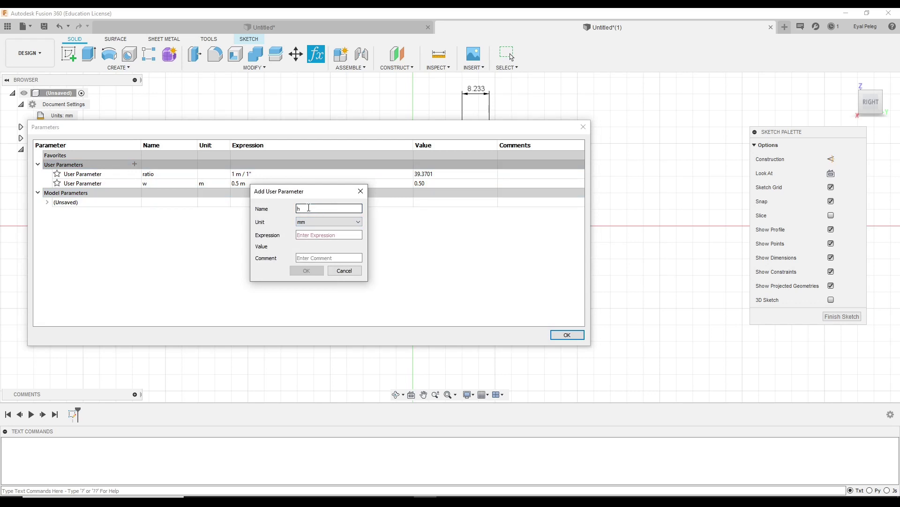
click(326, 221)
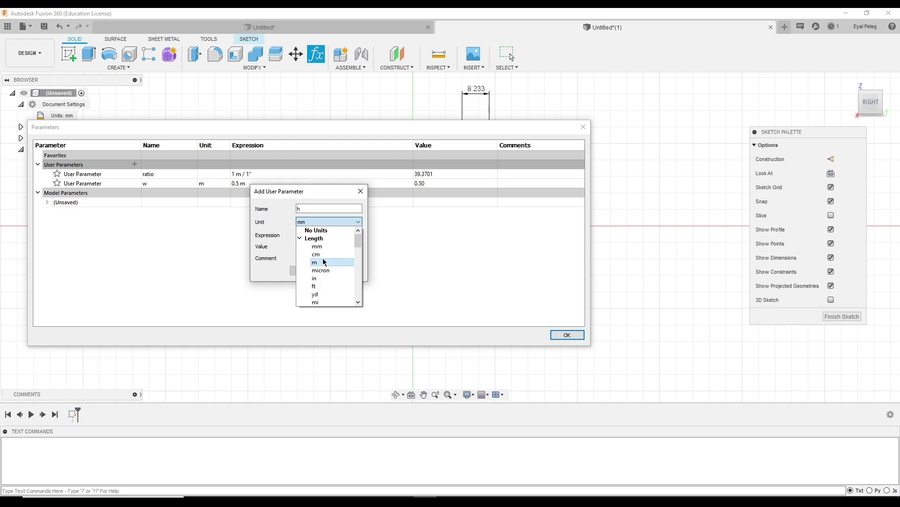
click(322, 252)
click(315, 235)
text(0.4)
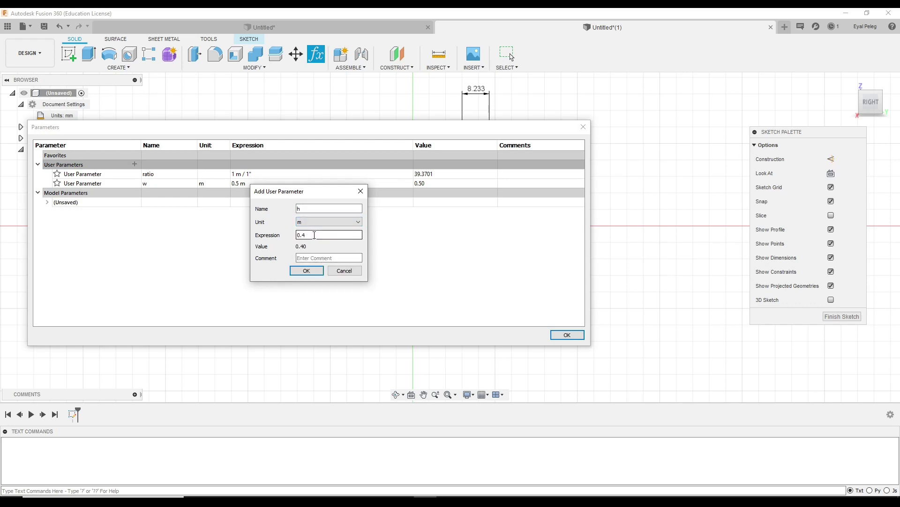
click(324, 221)
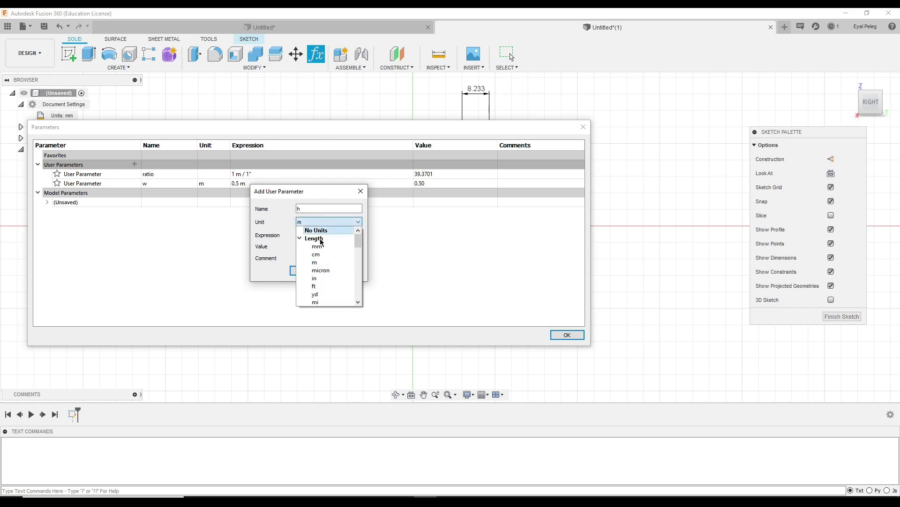
click(318, 253)
click(307, 234)
key(ctrl+a)
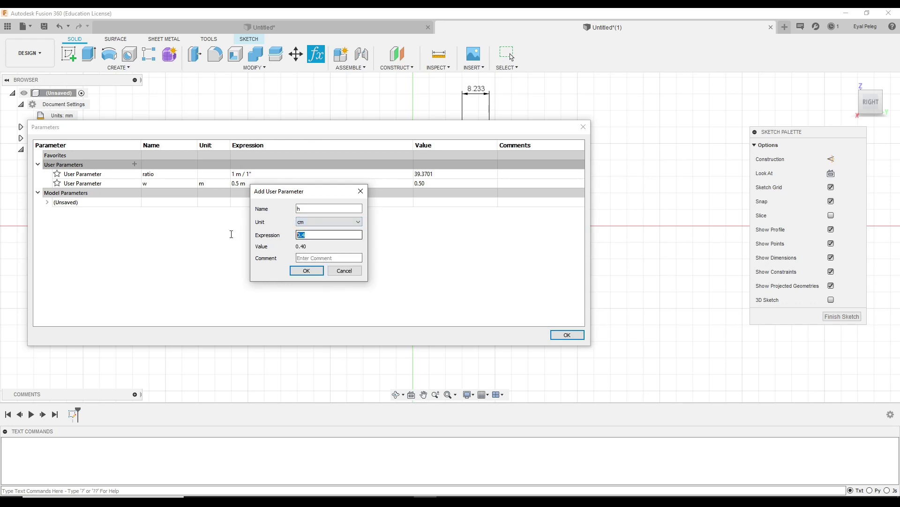
text(40)
click(305, 270)
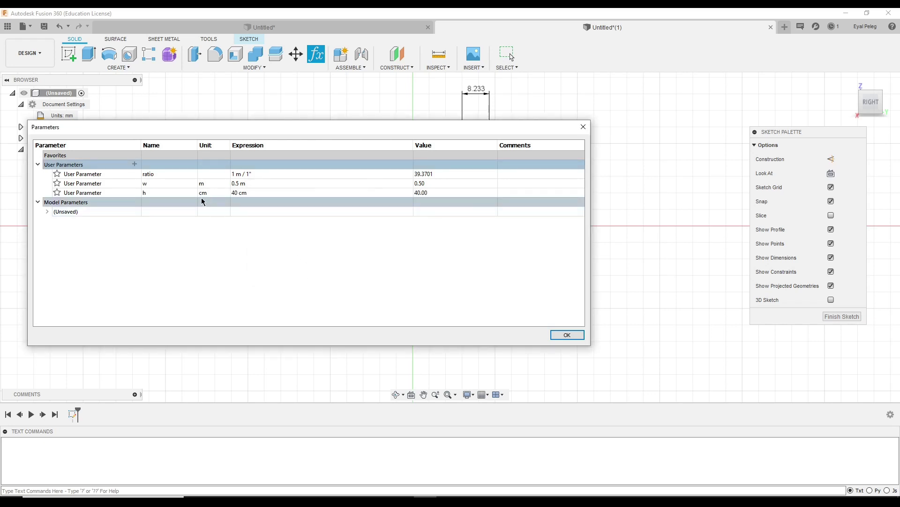
click(170, 204)
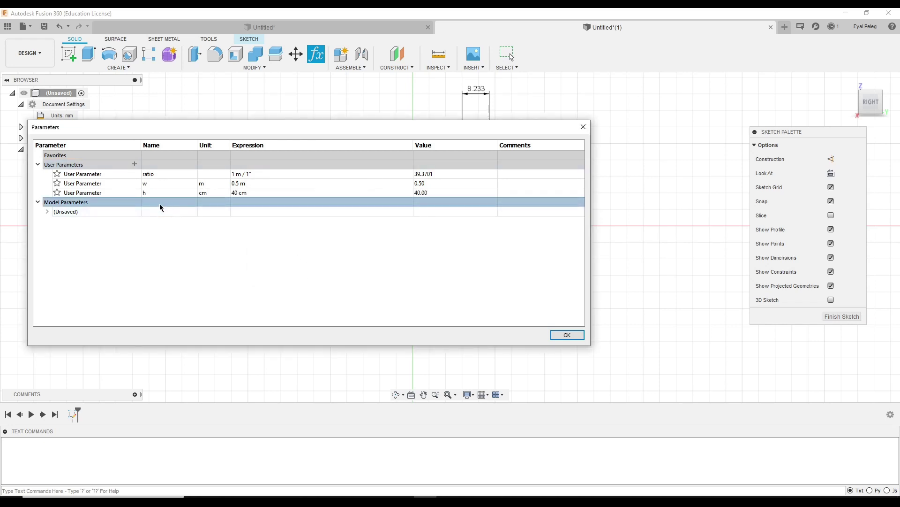
Step: Start a new user parameter named d with in as its unit
click(134, 164)
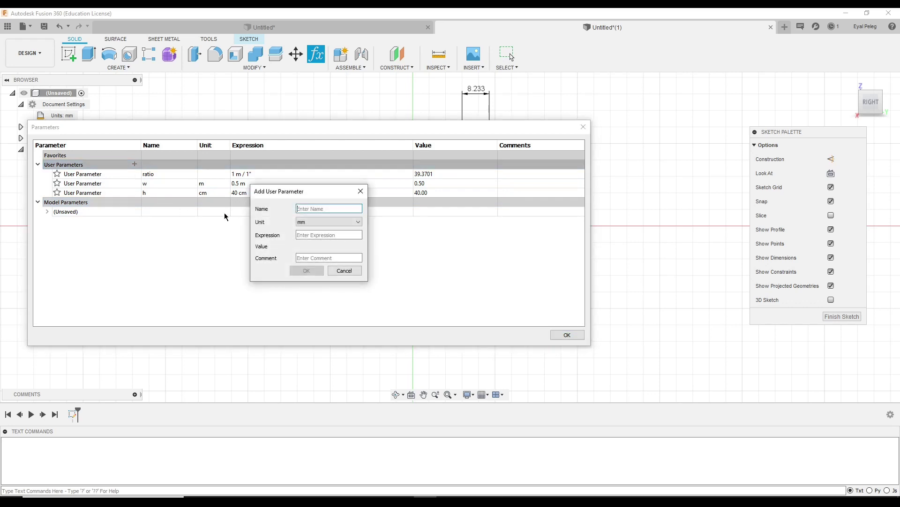
click(313, 208)
key(BackSpace)
text(depth)
key(BackSpace)
key(BackSpace)
key(BackSpace)
key(BackSpace)
click(332, 225)
click(320, 278)
Step: Give parameter d the expression 10 with an empty comment and add it to the user parameters
click(304, 258)
text(10)
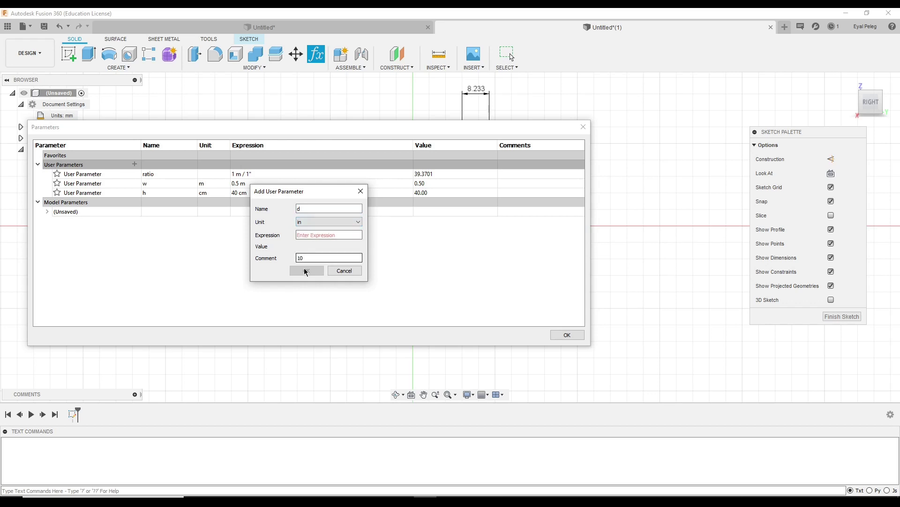
click(314, 236)
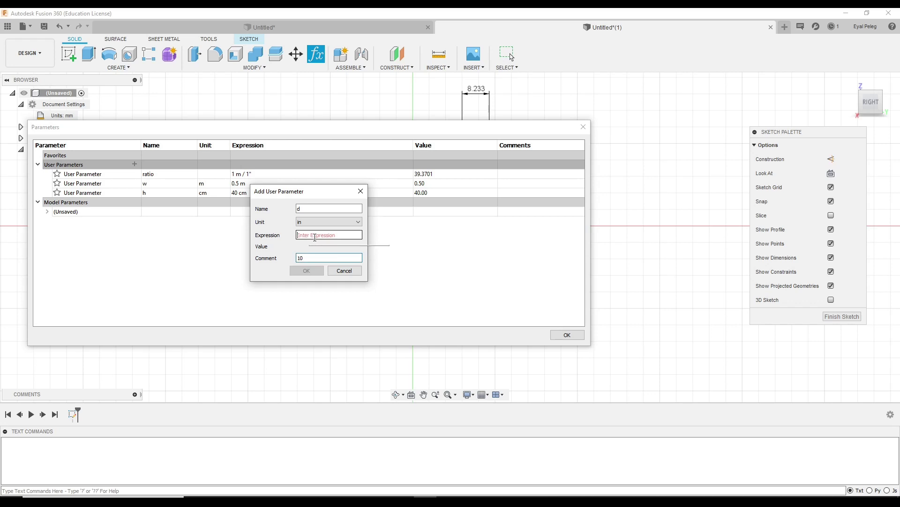
text(10)
click(311, 258)
double_click(312, 258)
key(BackSpace)
click(300, 235)
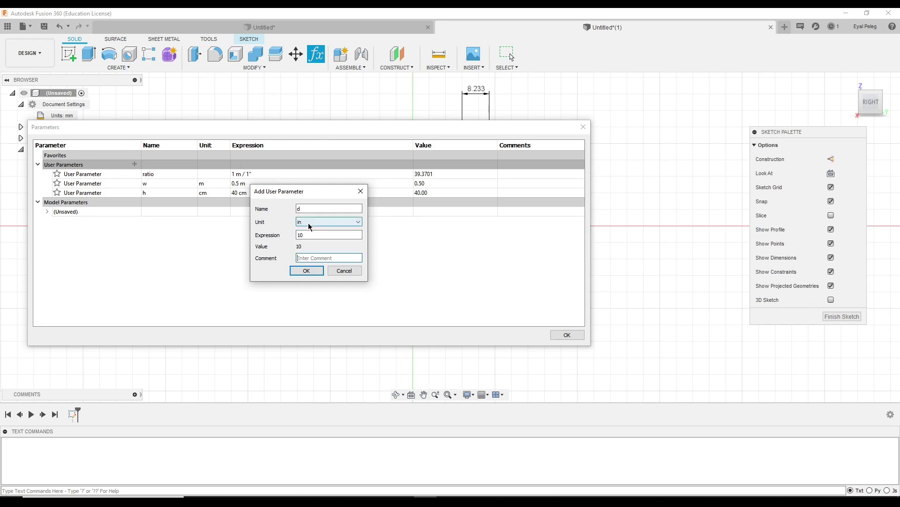
click(307, 271)
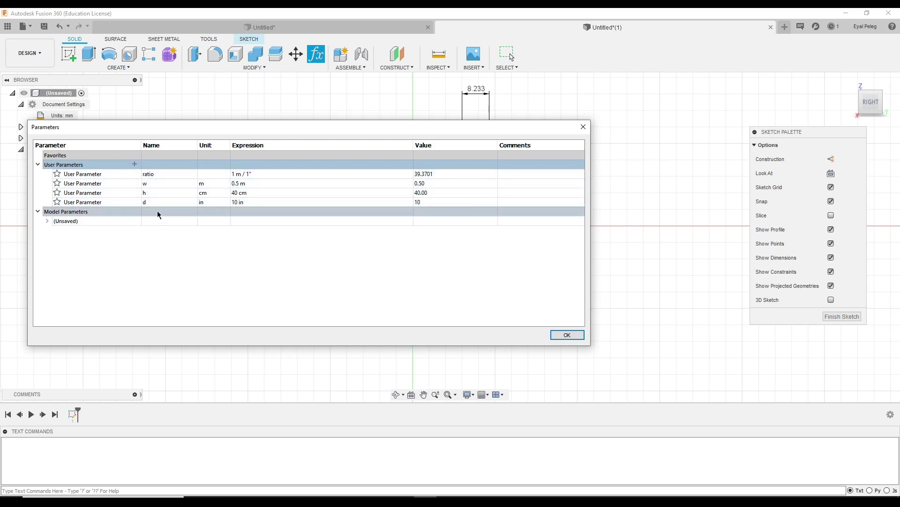
click(212, 214)
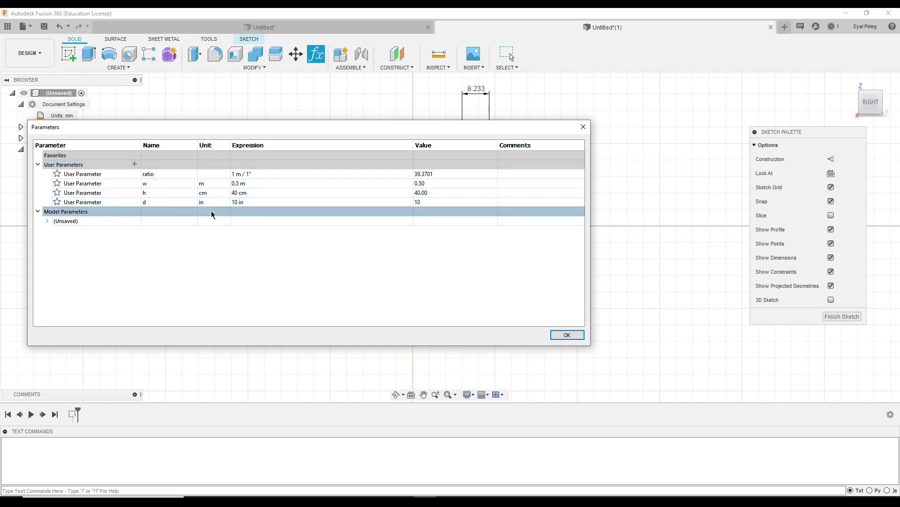
Step: Start a new user parameter named vol with the volume unit l
click(135, 164)
click(308, 209)
text(vol)
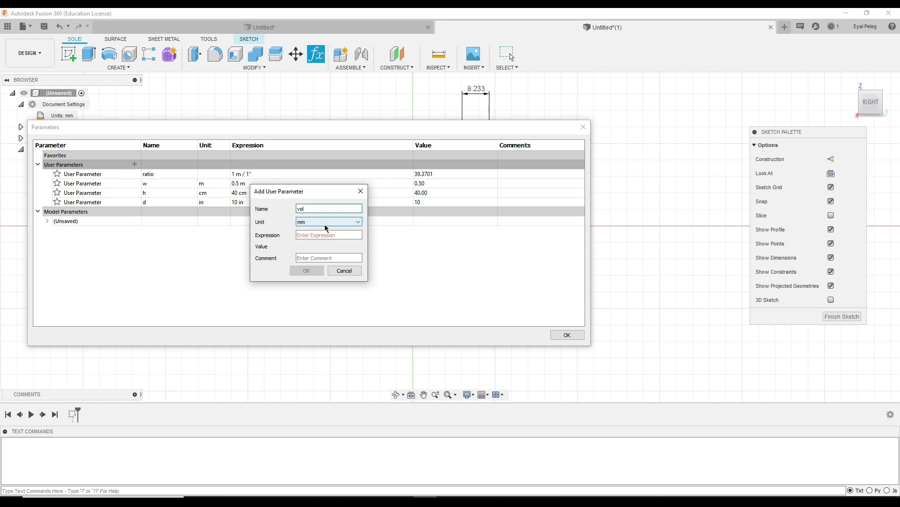
click(327, 224)
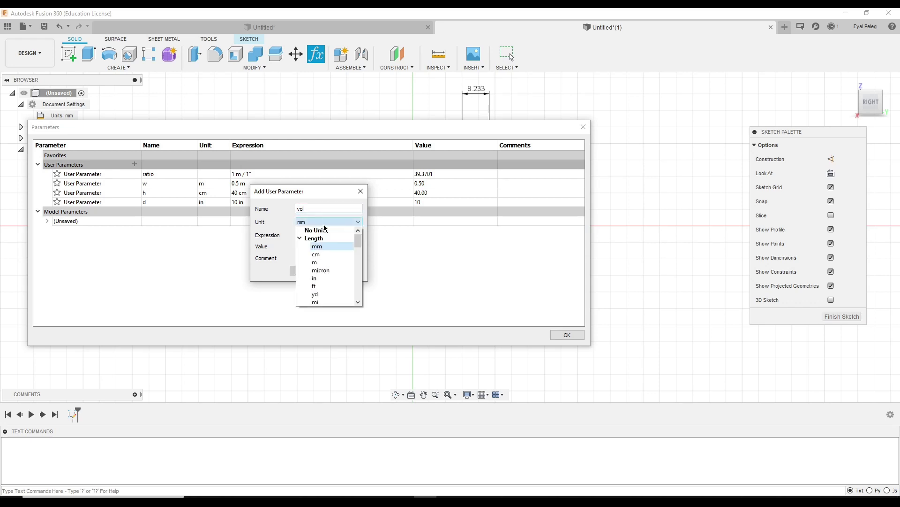
click(300, 239)
click(300, 246)
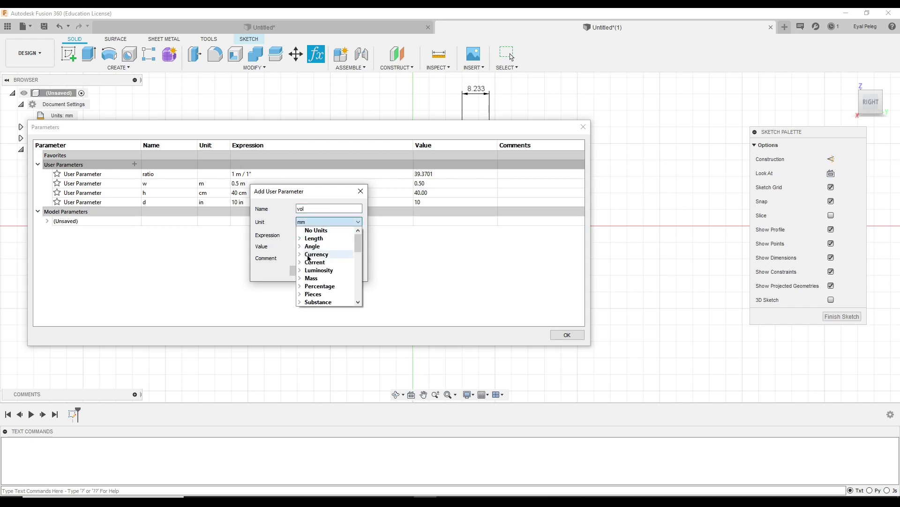
drag(359, 241, 358, 262)
click(300, 261)
scroll(329, 272, down, 1)
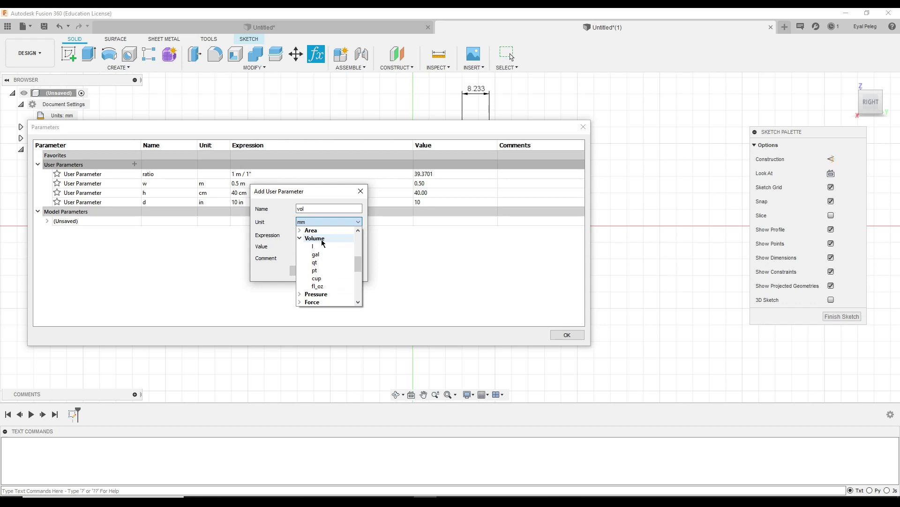
click(298, 239)
click(298, 238)
click(313, 245)
Step: Set the vol parameter's expression to w * h * d and add it to the user parameters
click(306, 234)
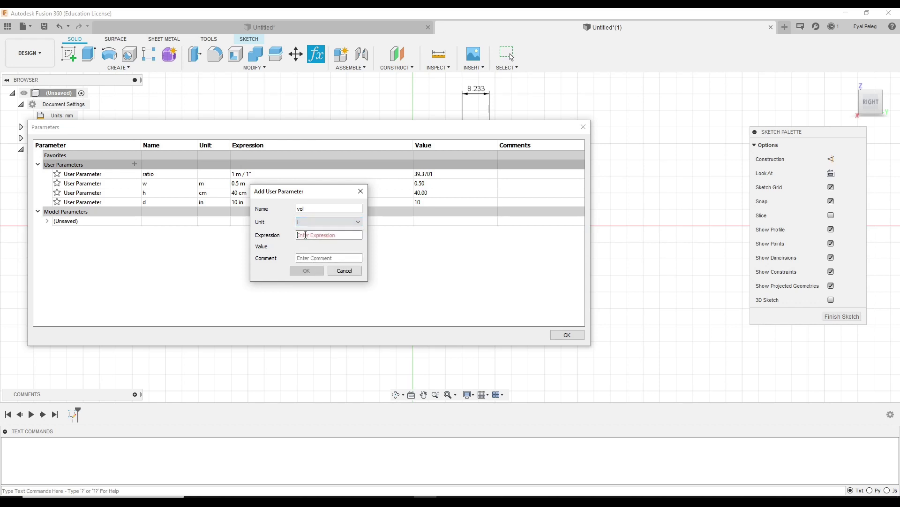
text(w * h * d)
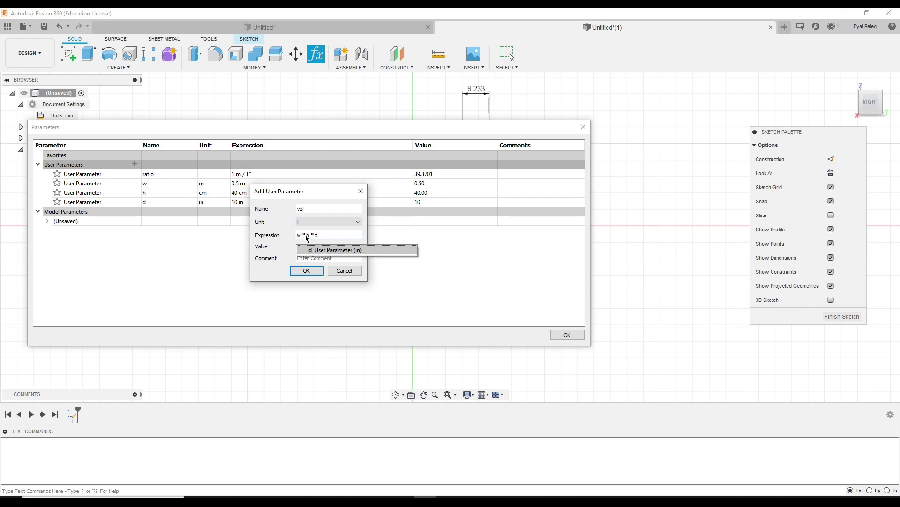
click(317, 250)
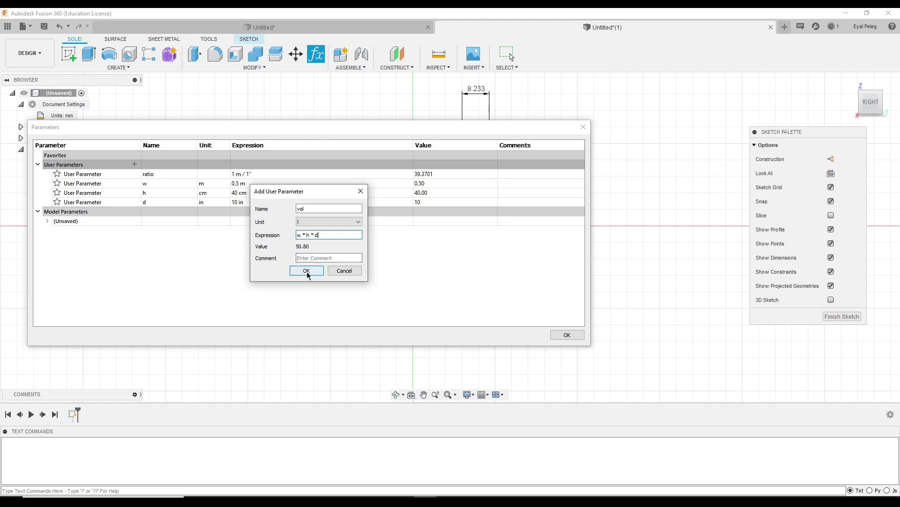
click(307, 271)
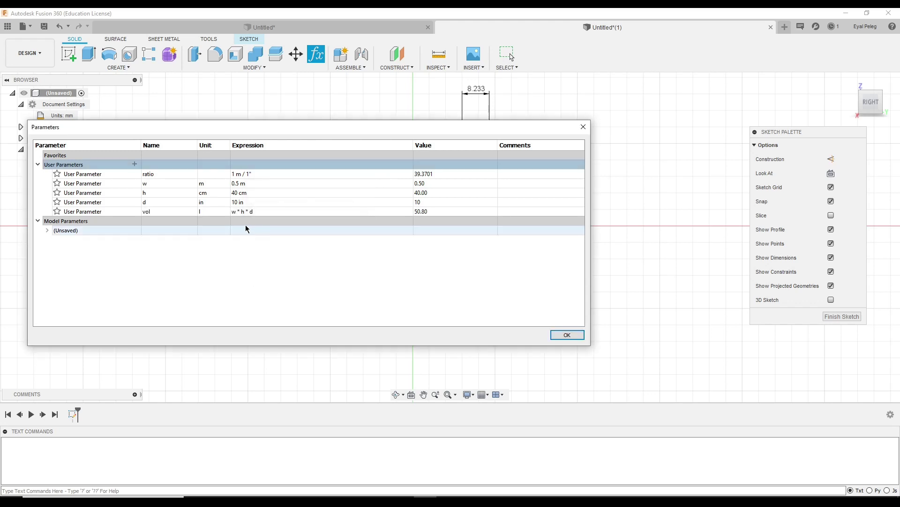
click(544, 276)
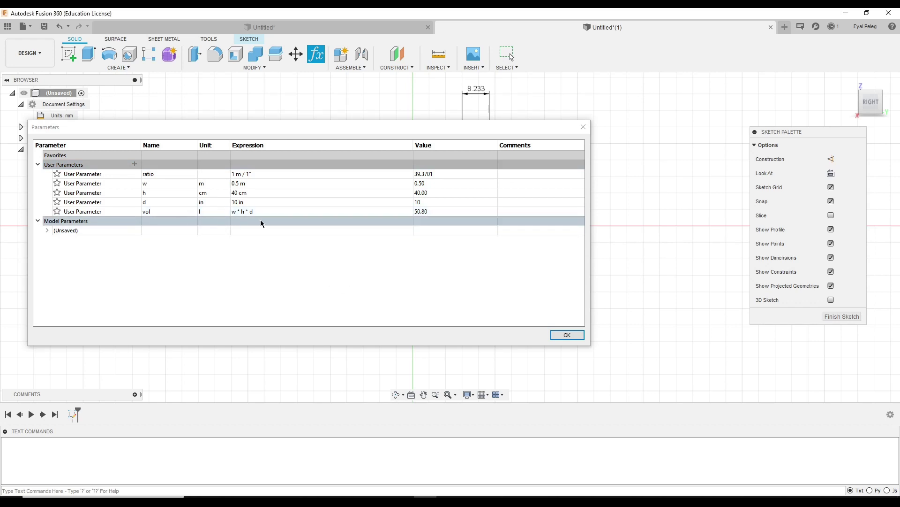
Step: Start a new user parameter named price with No Units as its unit
click(135, 165)
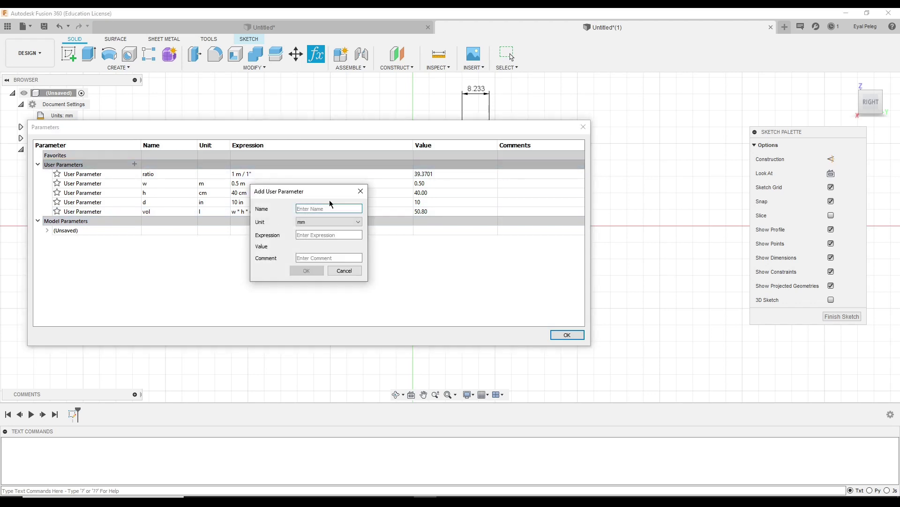
text(price)
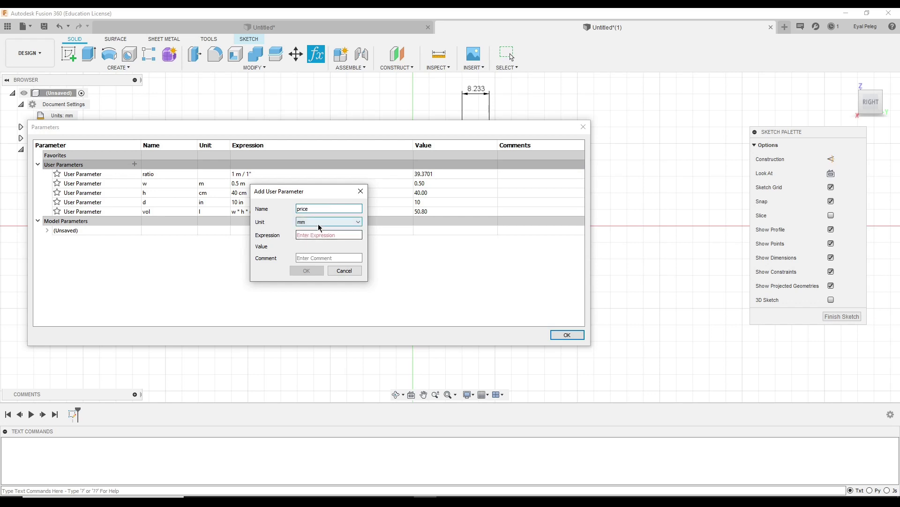
click(325, 223)
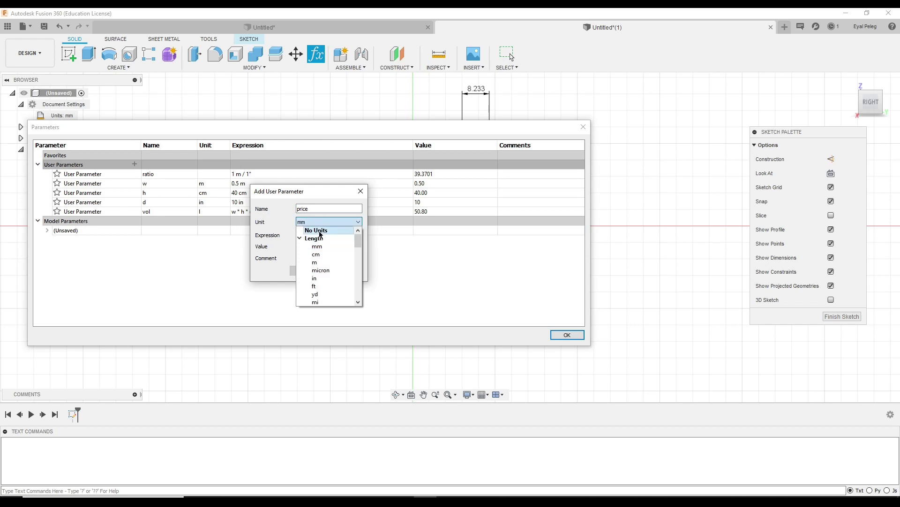
click(318, 231)
click(303, 234)
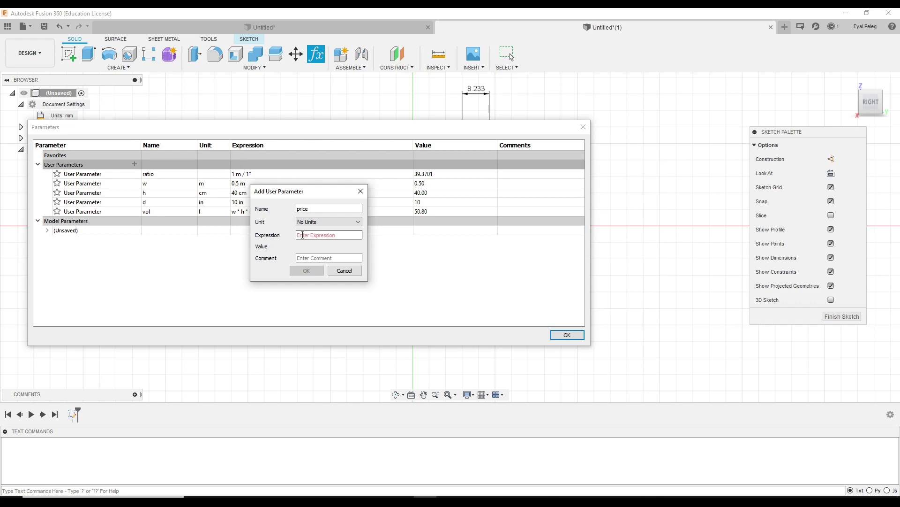
Step: Give the price parameter the expression 1000 dol / m^3
text(d)
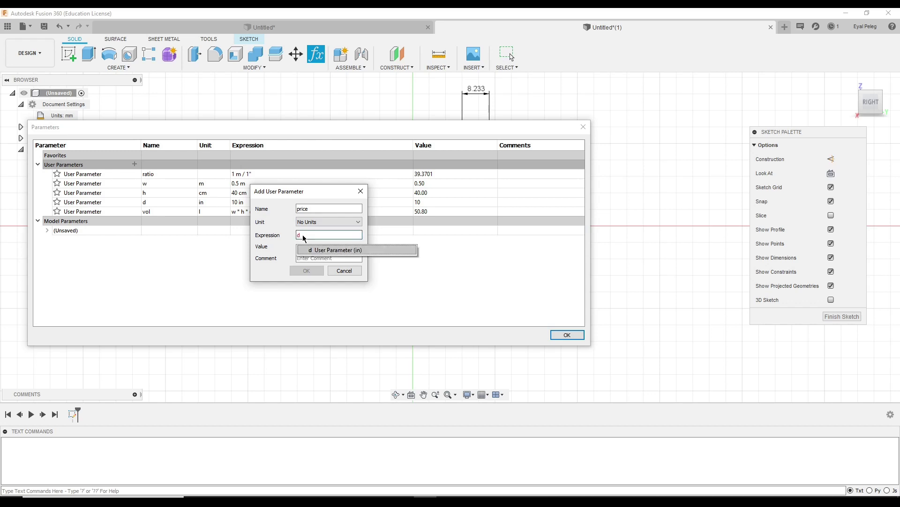
key(BackSpace)
text(100)
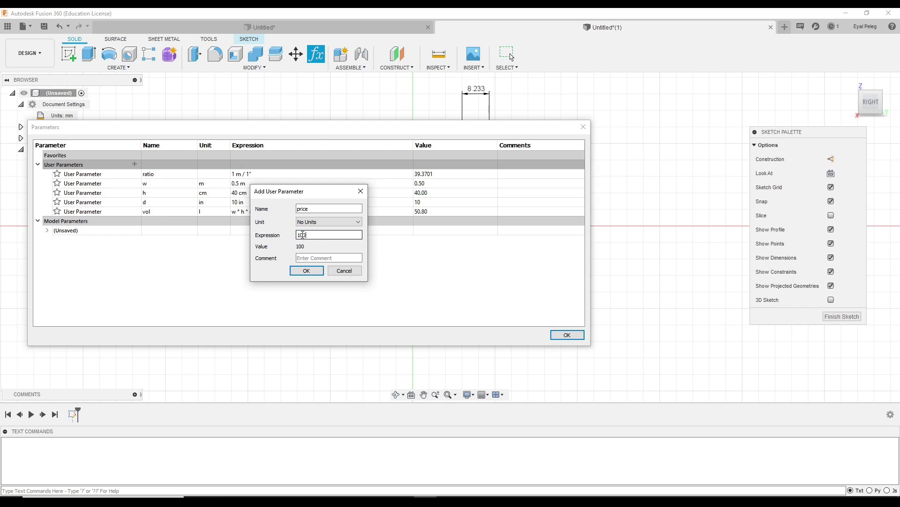
text(0 doll)
text(m^3)
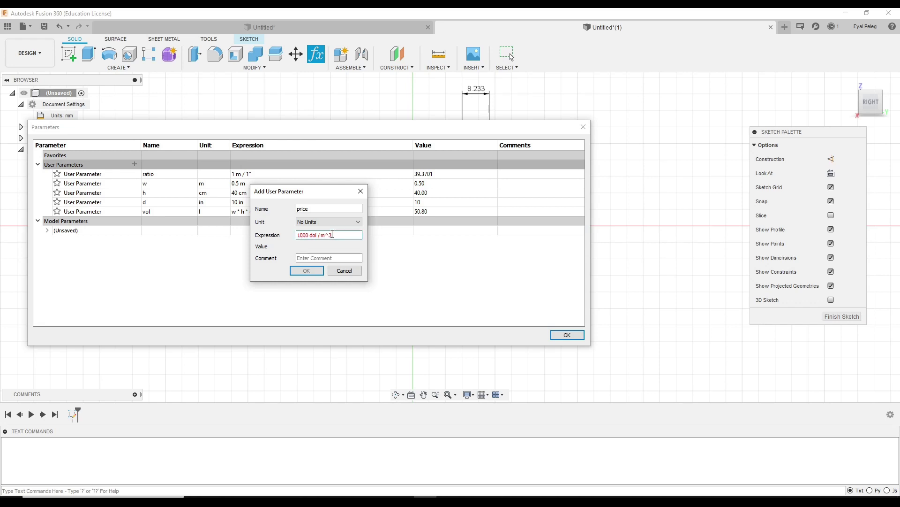
Step: Examine the unit categories offered for the price parameter, looking for one that matches its expression
key(shift+Tab)
click(308, 221)
mouse_move(358, 241)
mouse_down()
mouse_move(352, 304)
mouse_move(358, 232)
mouse_up()
click(301, 239)
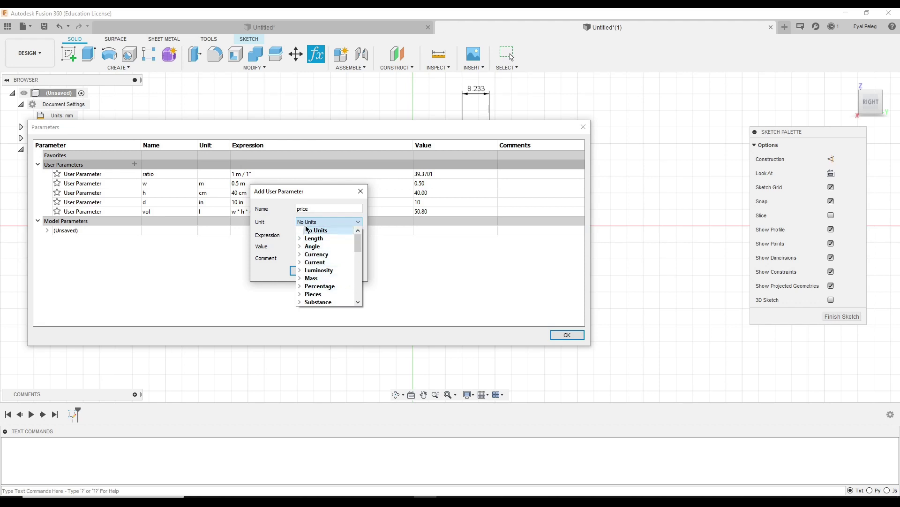
drag(359, 239, 355, 284)
click(290, 251)
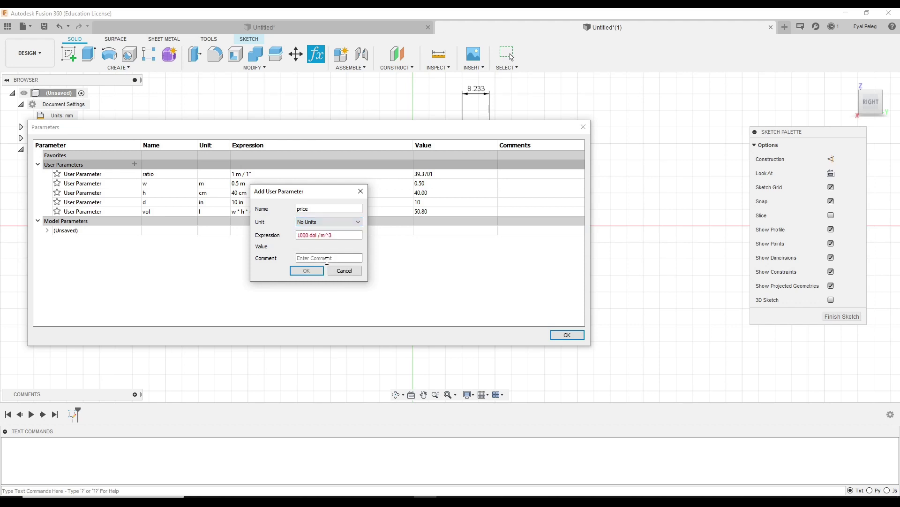
drag(334, 235, 291, 235)
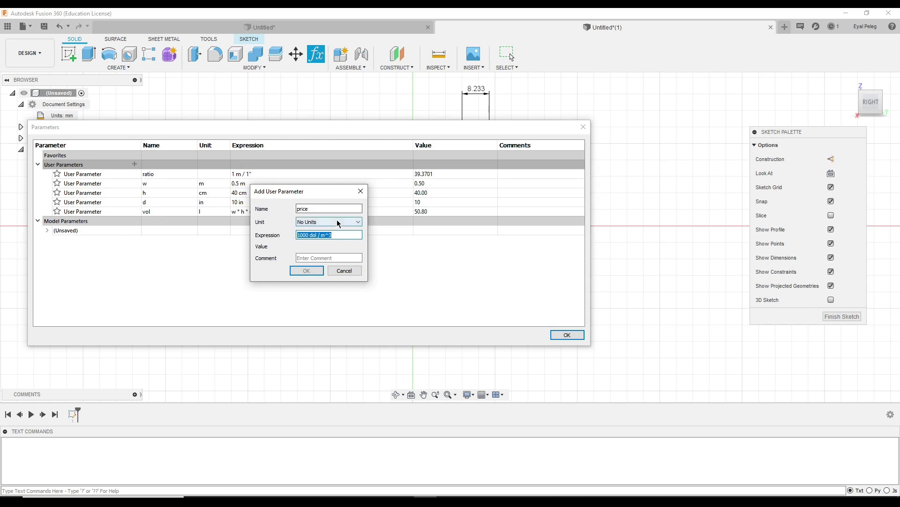
Step: Rename the new parameter total_price and set its unit to the currency dol
click(314, 208)
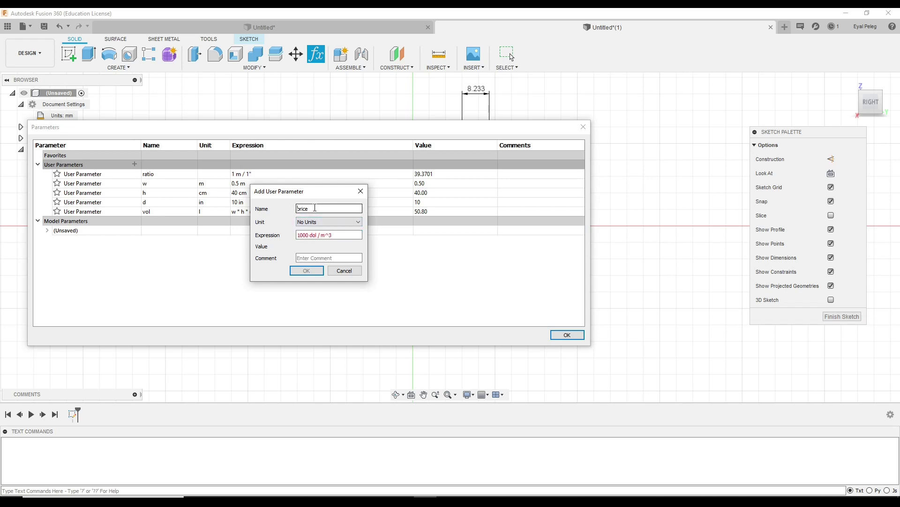
key(Home)
text(total_)
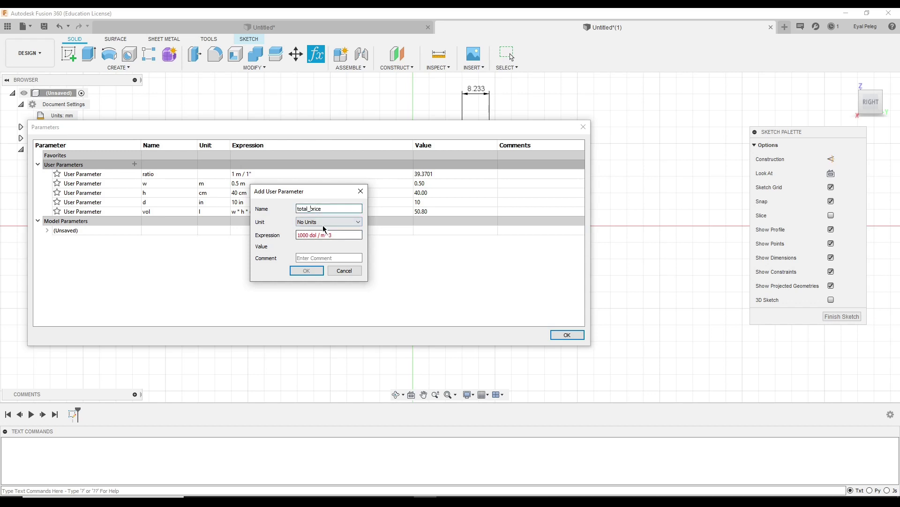
click(328, 222)
scroll(323, 242, down, 1)
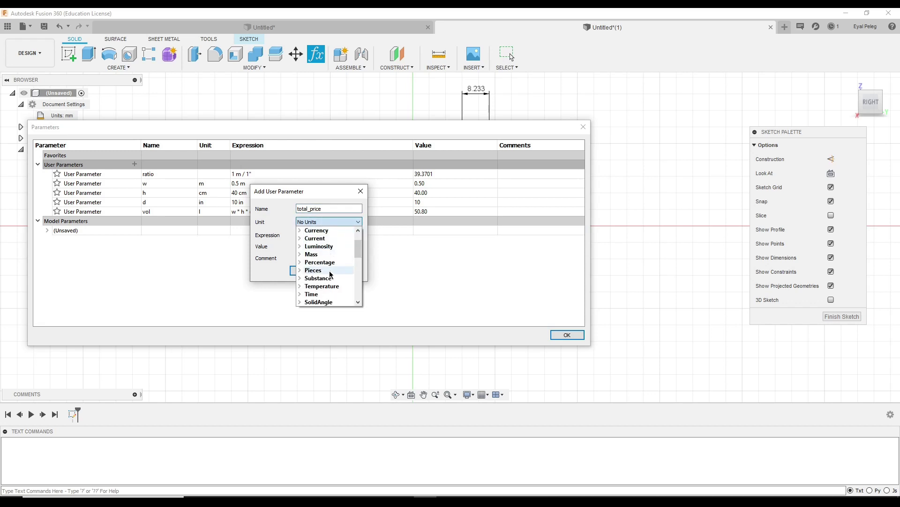
click(300, 230)
click(315, 238)
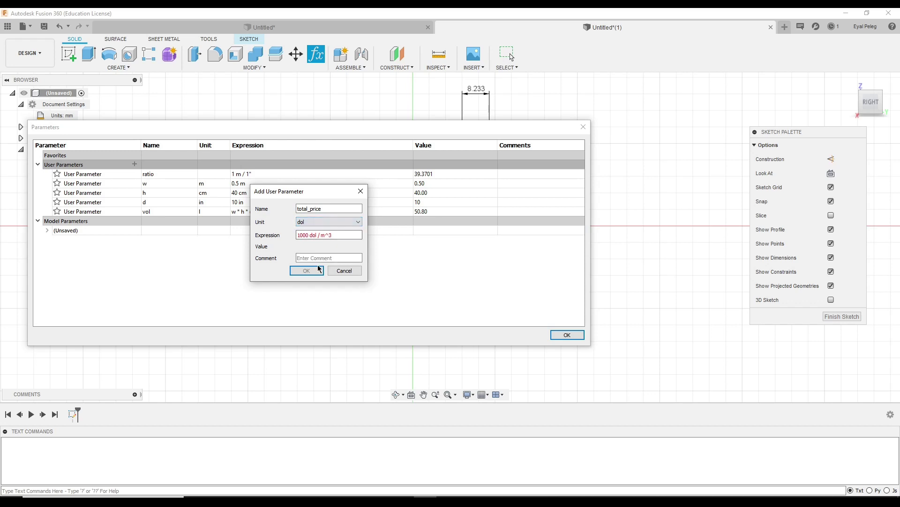
Step: Set the total_price expression to 1000 (dol / m^3) * vol and add it to the user parameters
click(345, 234)
text(()
text(vol)
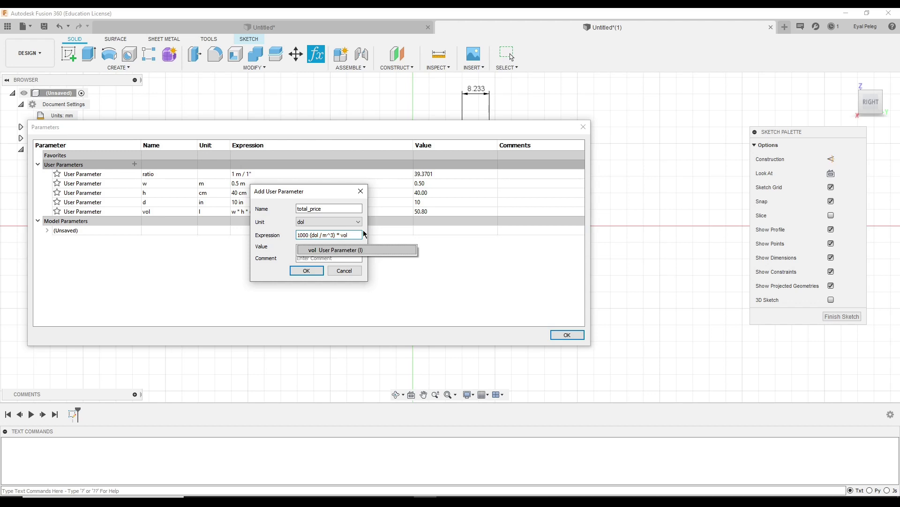
click(347, 250)
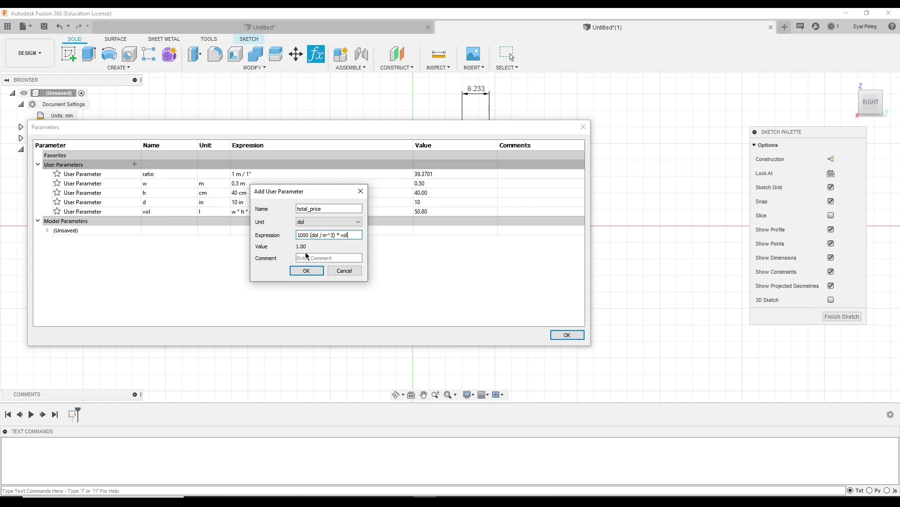
click(312, 275)
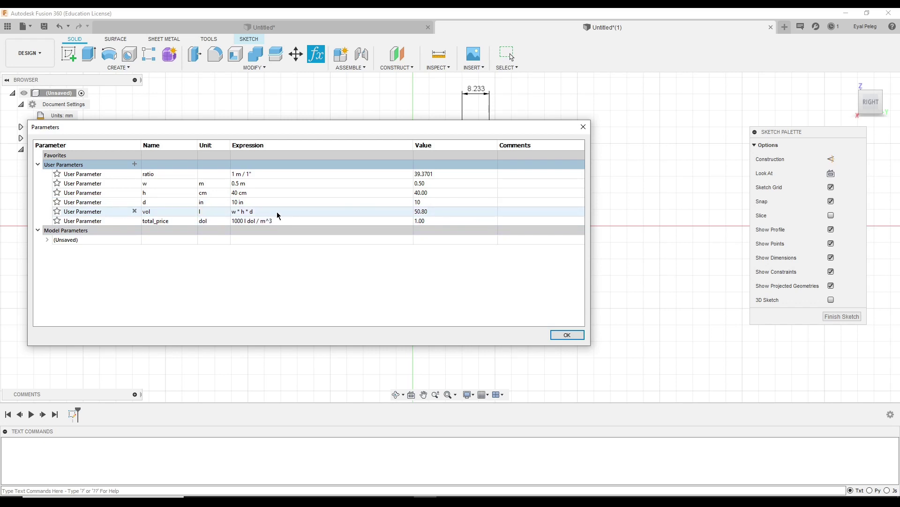
Step: Set the expression of the w parameter to 0.7 m
click(254, 187)
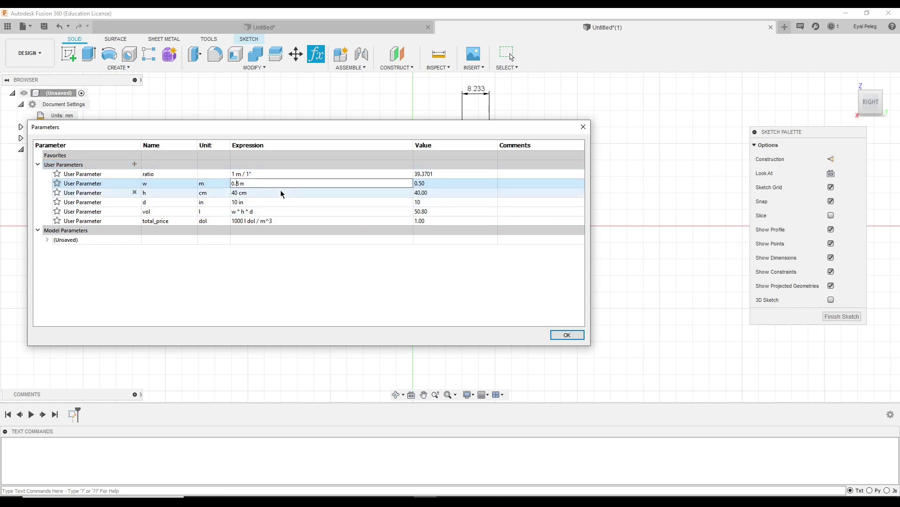
key(Delete)
text(7)
key(Return)
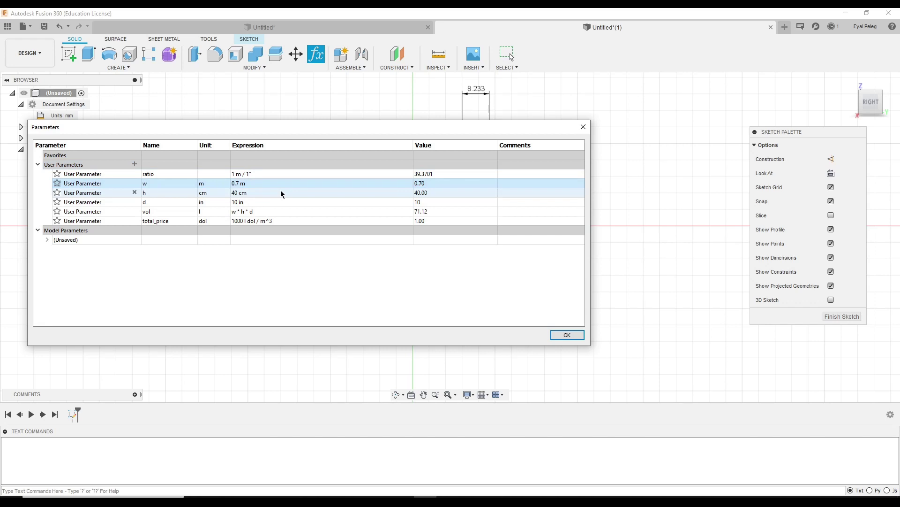
Step: Try to extend the total_price expression by multiplying its end by vol
click(278, 221)
key(shift+Left)
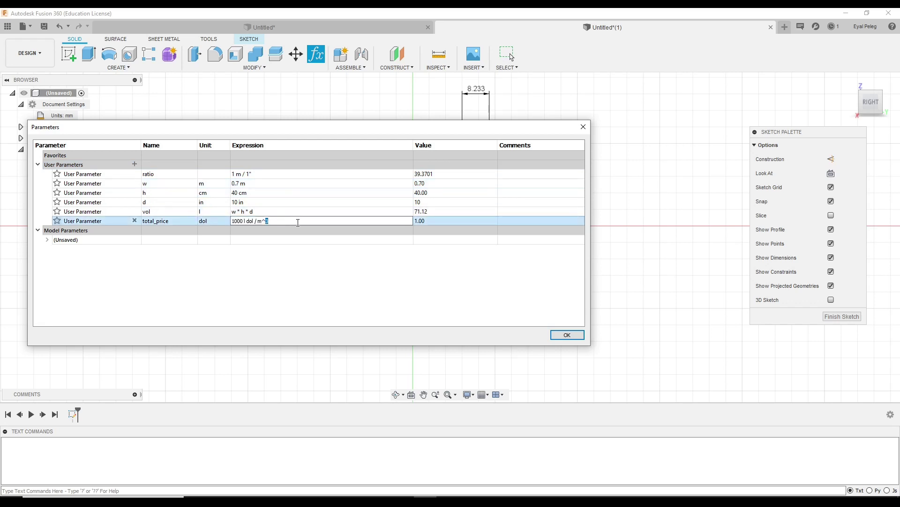
key(Right)
text(* v)
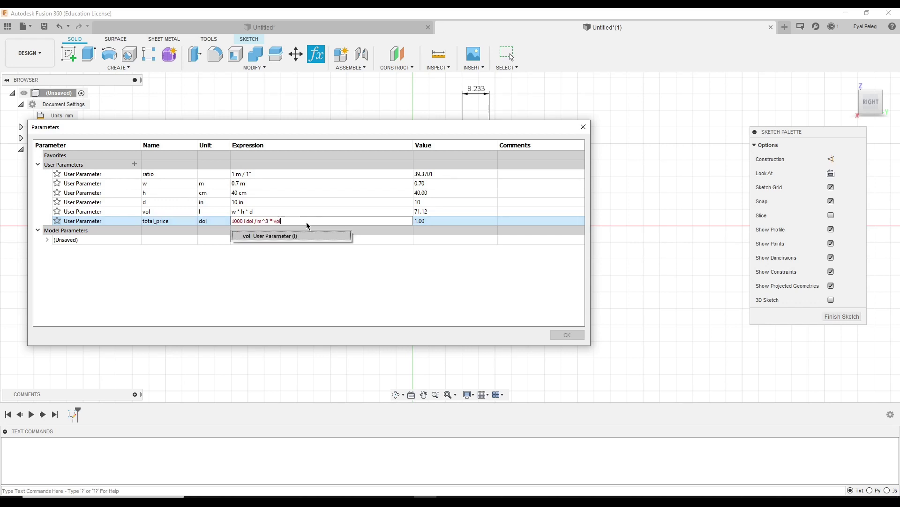
key(BackSpace)
key(BackSpace)
key(BackSpace)
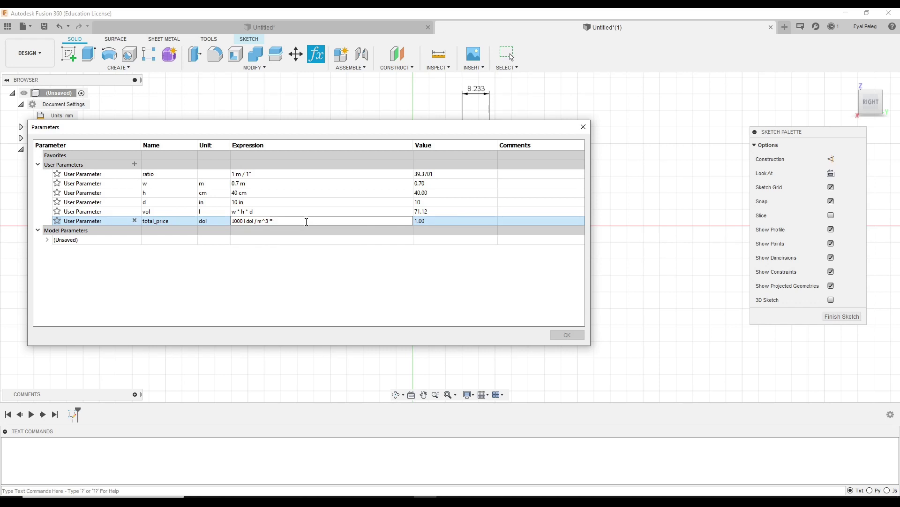
text(m)
key(BackSpace)
key(BackSpace)
key(BackSpace)
text(w * d *)
Step: Rewrite the total_price expression as vol * 1000 dol / m^3, without the litre unit
key(shift+Left)
key(shift+Left)
key(shift+Left)
key(shift+Left)
key(shift+Left)
key(shift+Left)
key(shift+Left)
key(shift+Left)
key(shift+Left)
key(shift+Left)
key(BackSpace)
text(vol *)
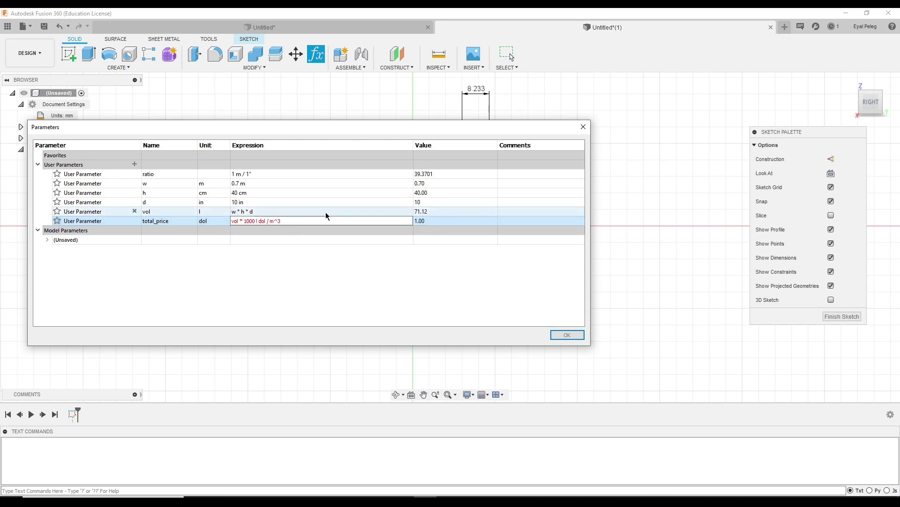
key(BackSpace)
key(BackSpace)
key(Return)
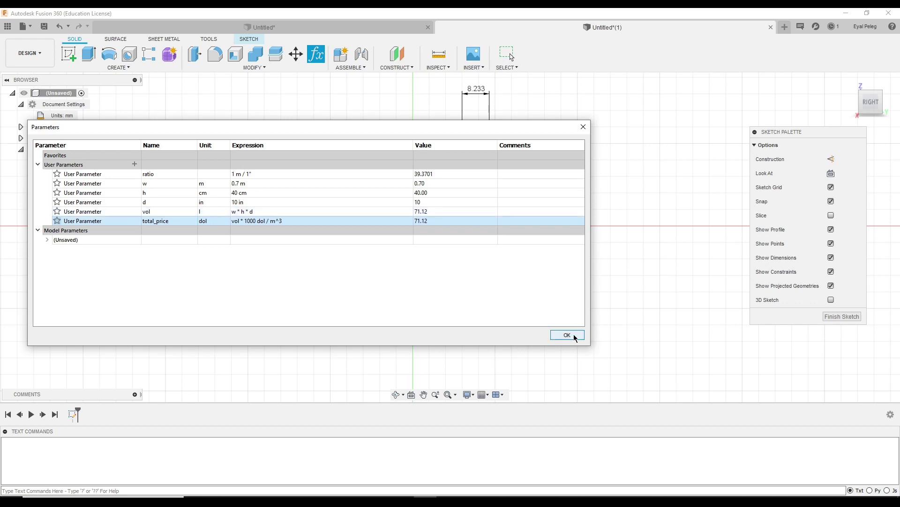
Step: Change the total_price expression to 1000 (dol / m^3) * vol, with vol as the last factor
double_click(294, 221)
key(Home)
key(Delete)
key(Delete)
key(Delete)
key(Delete)
key(Delete)
key(Delete)
key(Right)
key(Right)
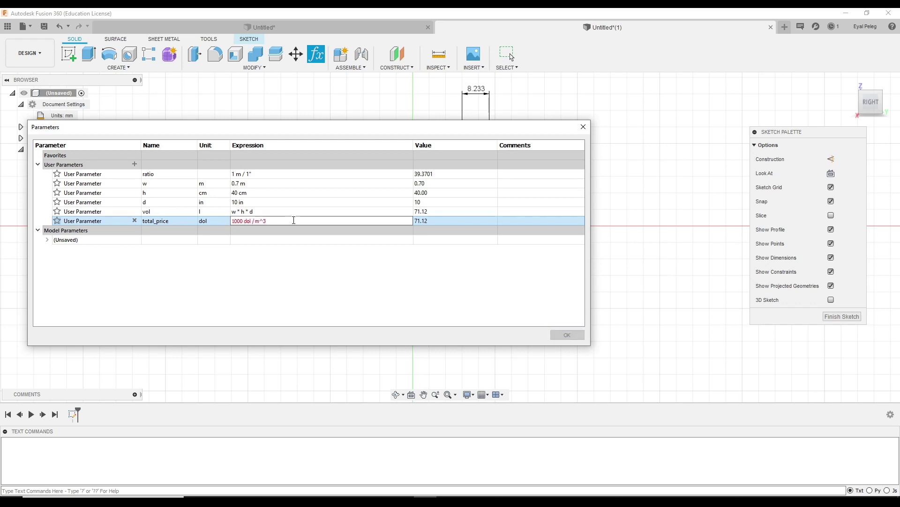
text(()
text() * vol)
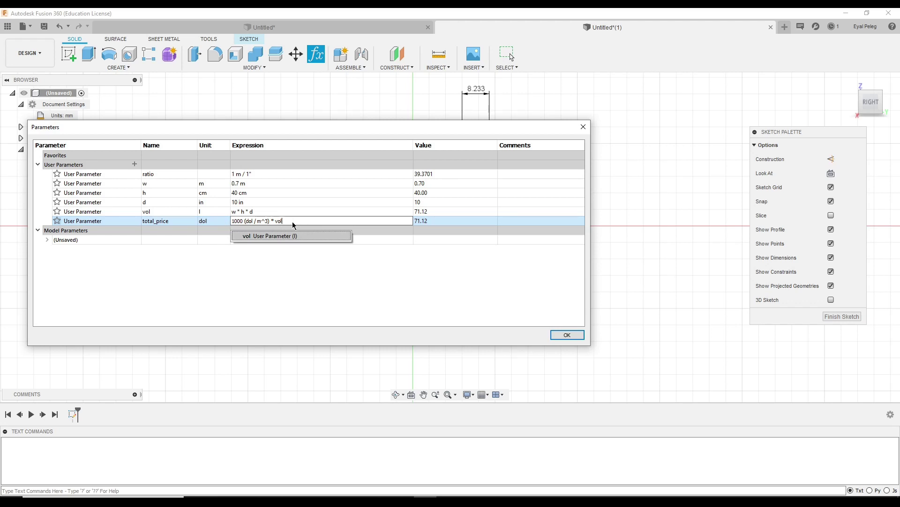
click(292, 221)
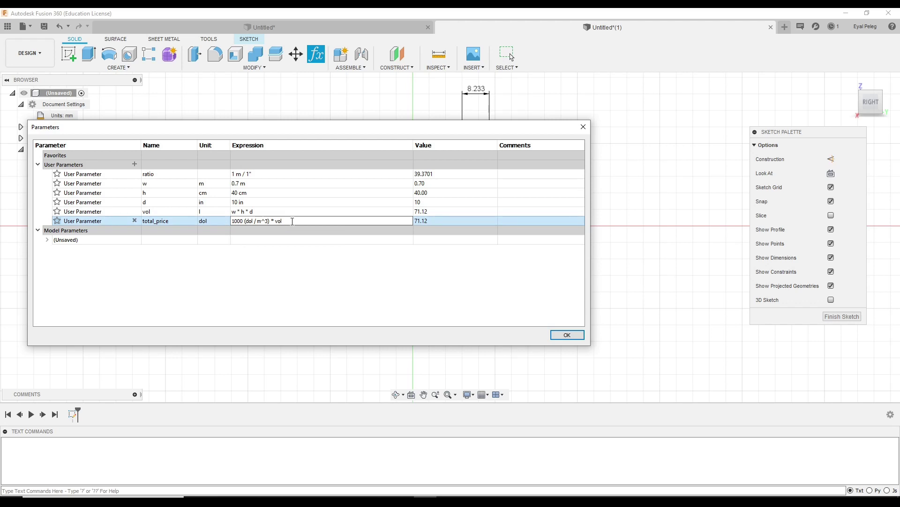
click(422, 222)
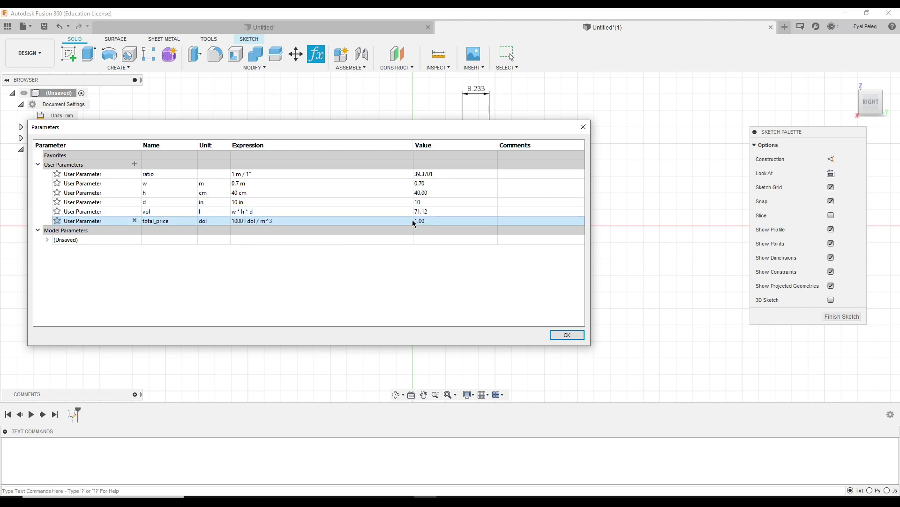
Step: Try replacing the stray litre unit in total_price to give 1000 ( dol / m^3) * vol, and discard the edit
click(245, 221)
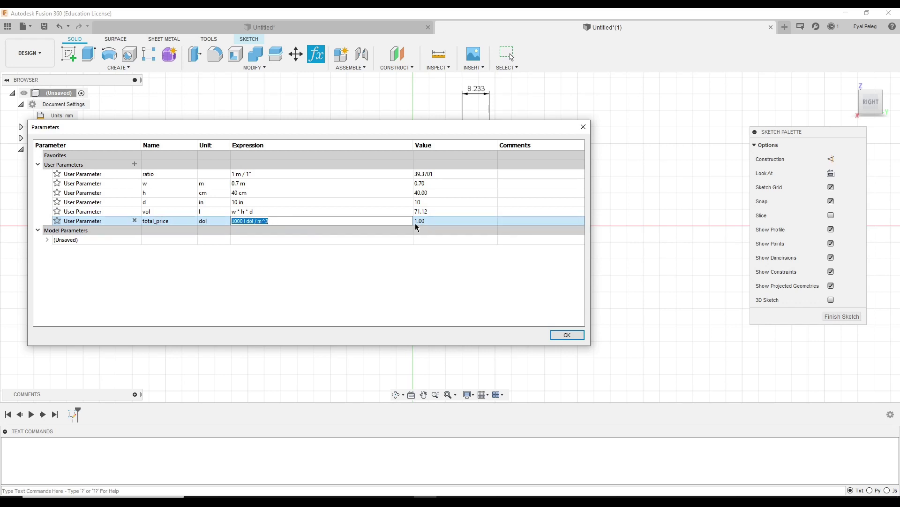
click(244, 220)
key(Left)
key(Left)
key(Left)
key(Left)
key(Left)
key(Left)
key(Left)
key(Left)
key(Left)
key(Left)
key(Delete)
text(()
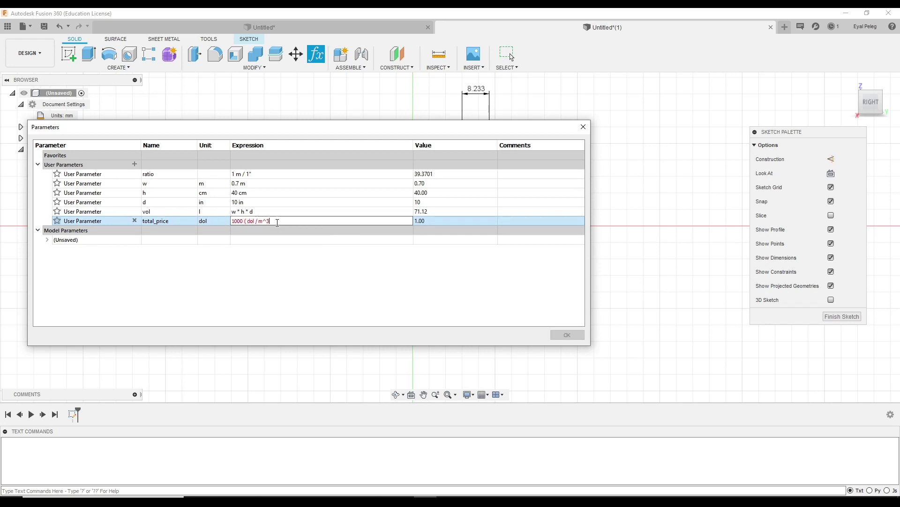
text(* vol)
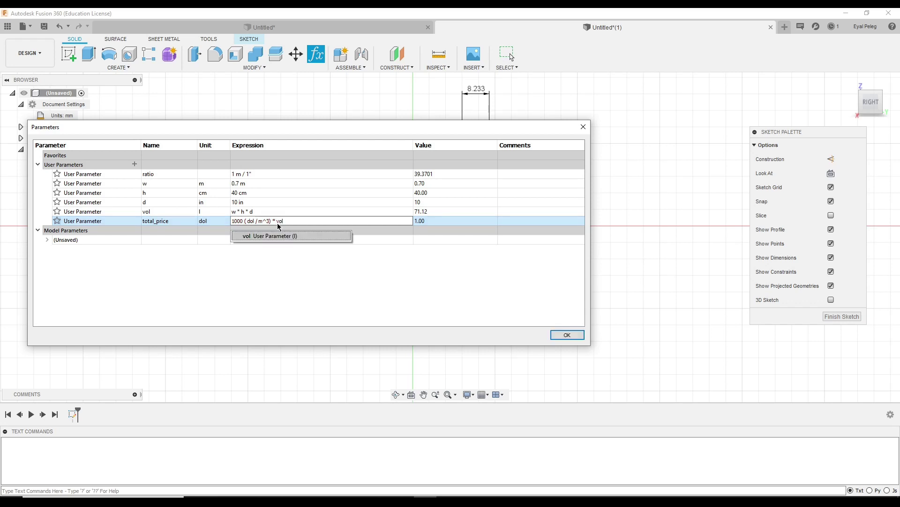
click(277, 222)
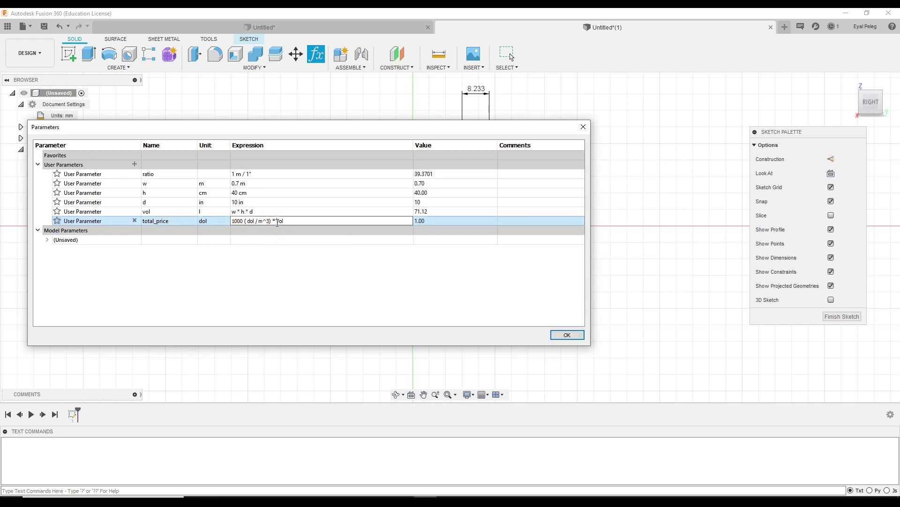
key(Escape)
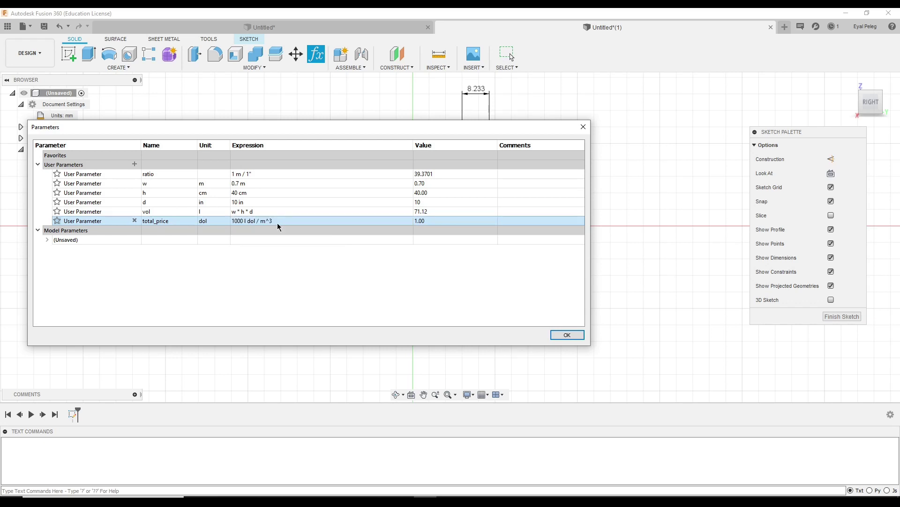
Step: Set the total_price expression to vol * 1000 ( dol / m^3) and close the parameters dialog
click(246, 220)
key(BackSpace)
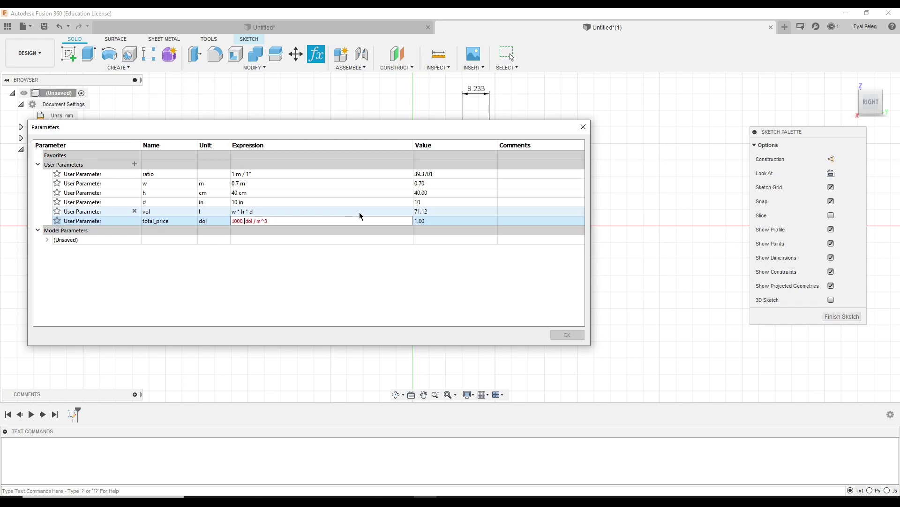
text(()
text(vol )
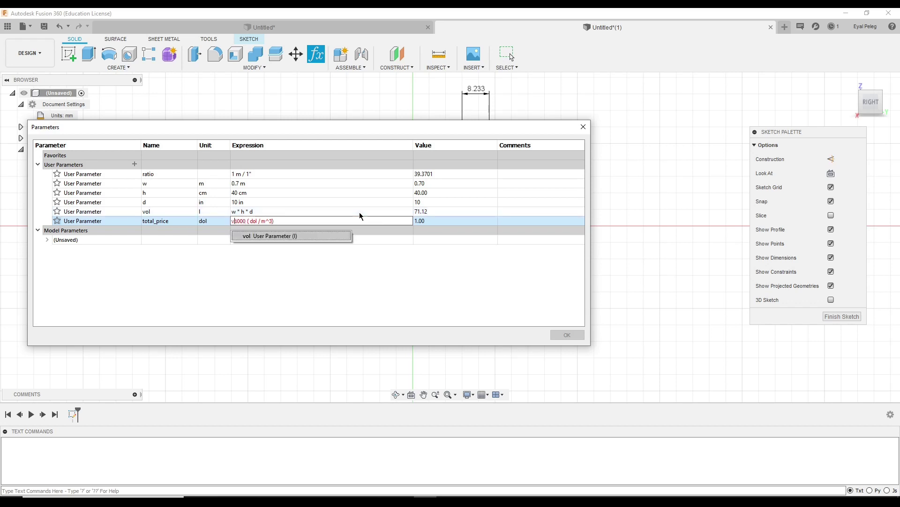
text(*)
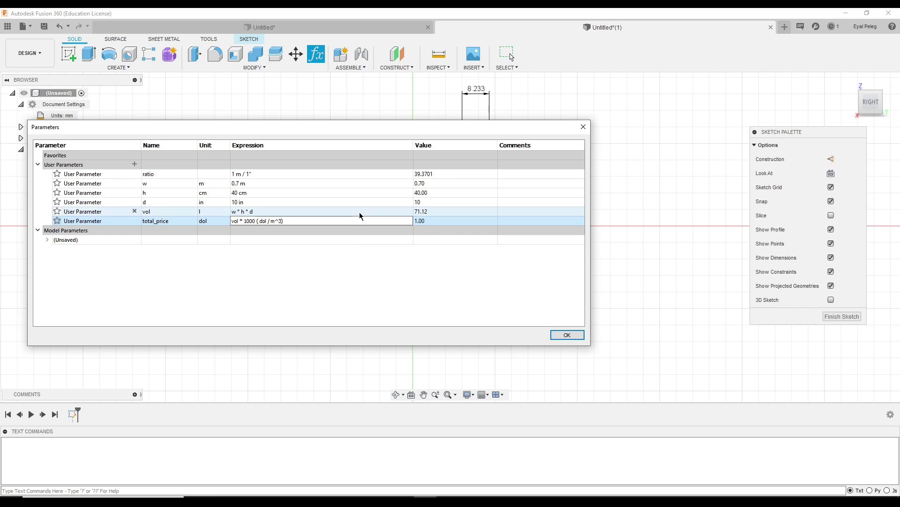
key(Return)
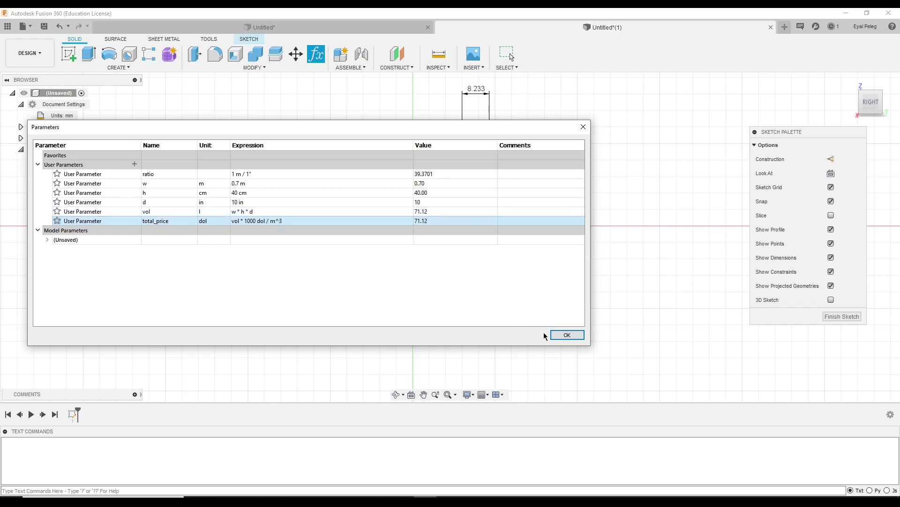
click(567, 334)
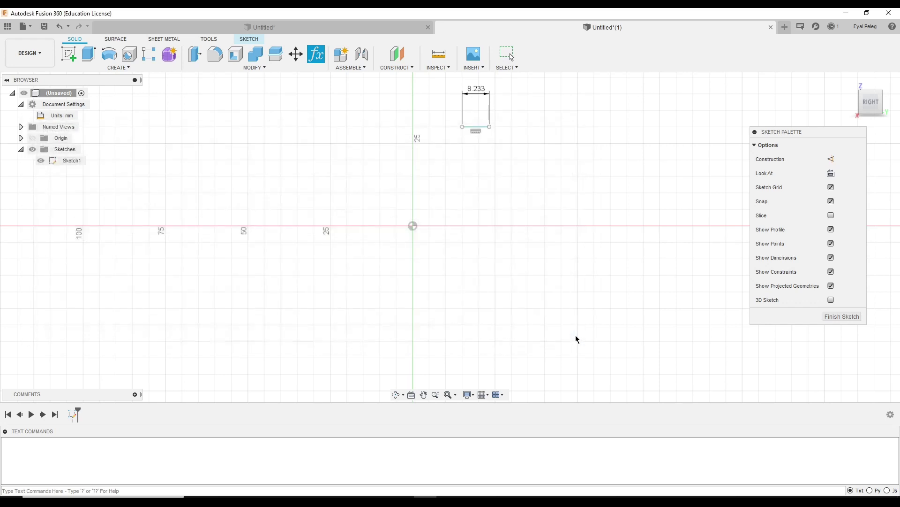